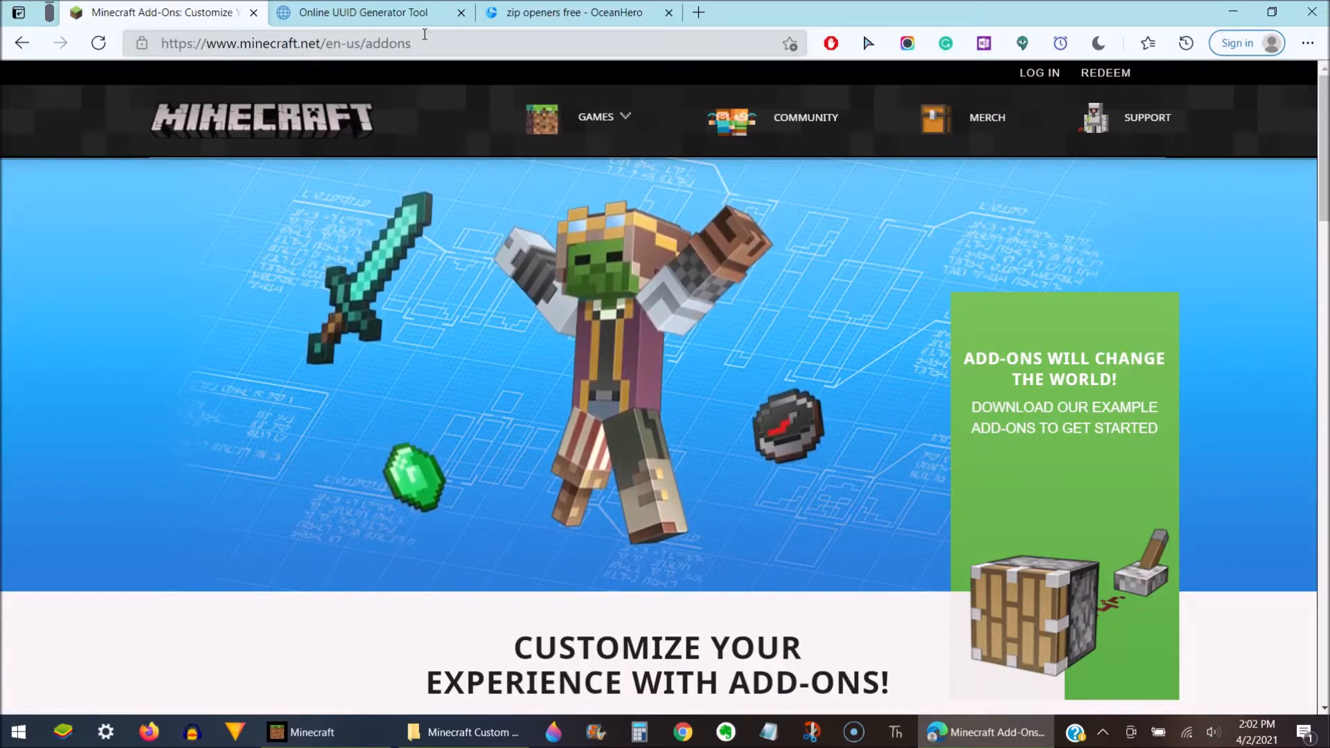
Look over the Online UUID Generator page and the search results for free zip openers.
click(357, 21)
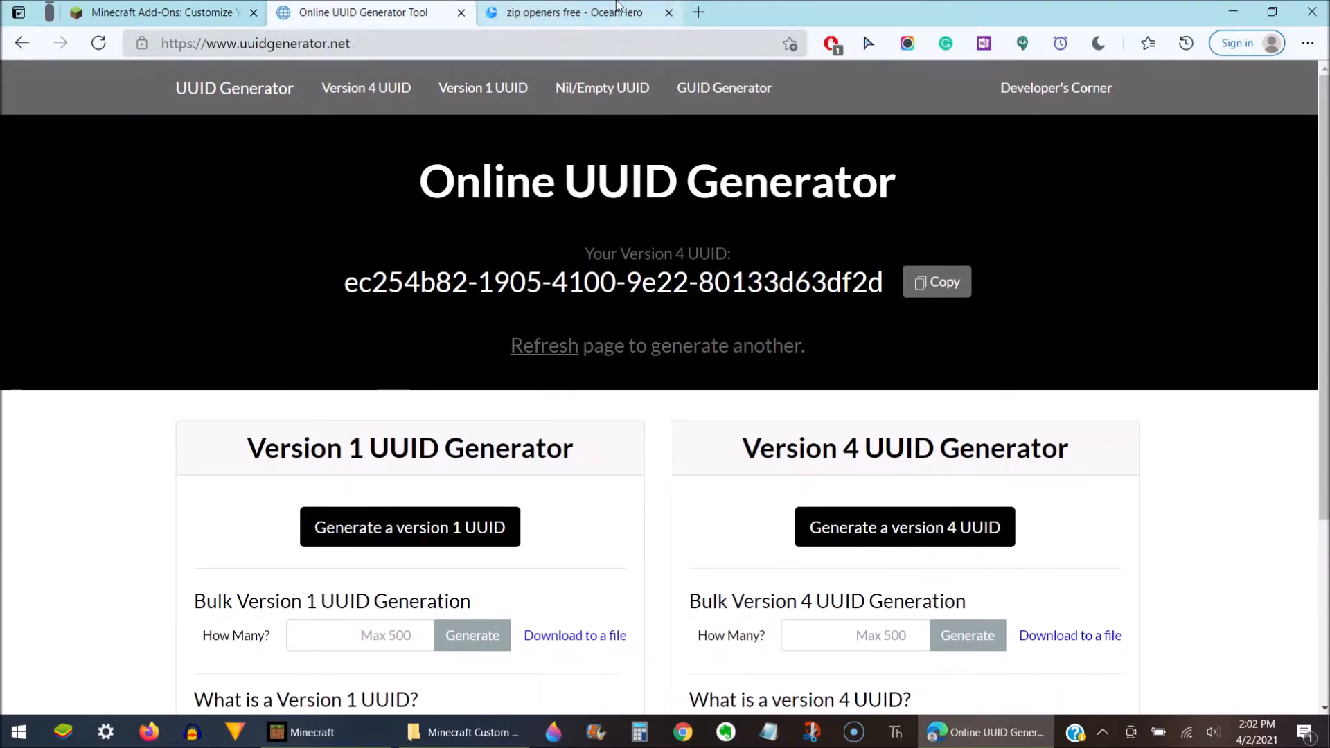
click(618, 7)
scroll(379, 433, down, 5)
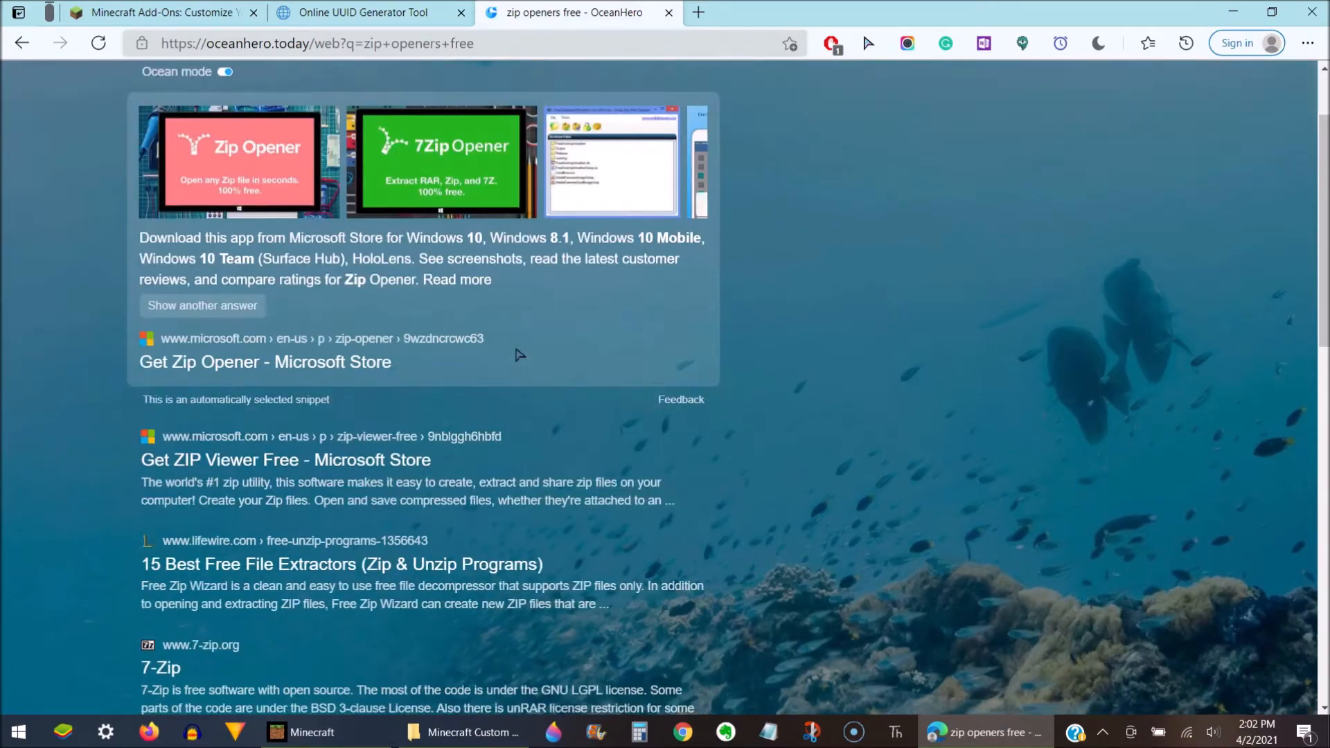
scroll(378, 433, up, 5)
scroll(379, 433, down, 5)
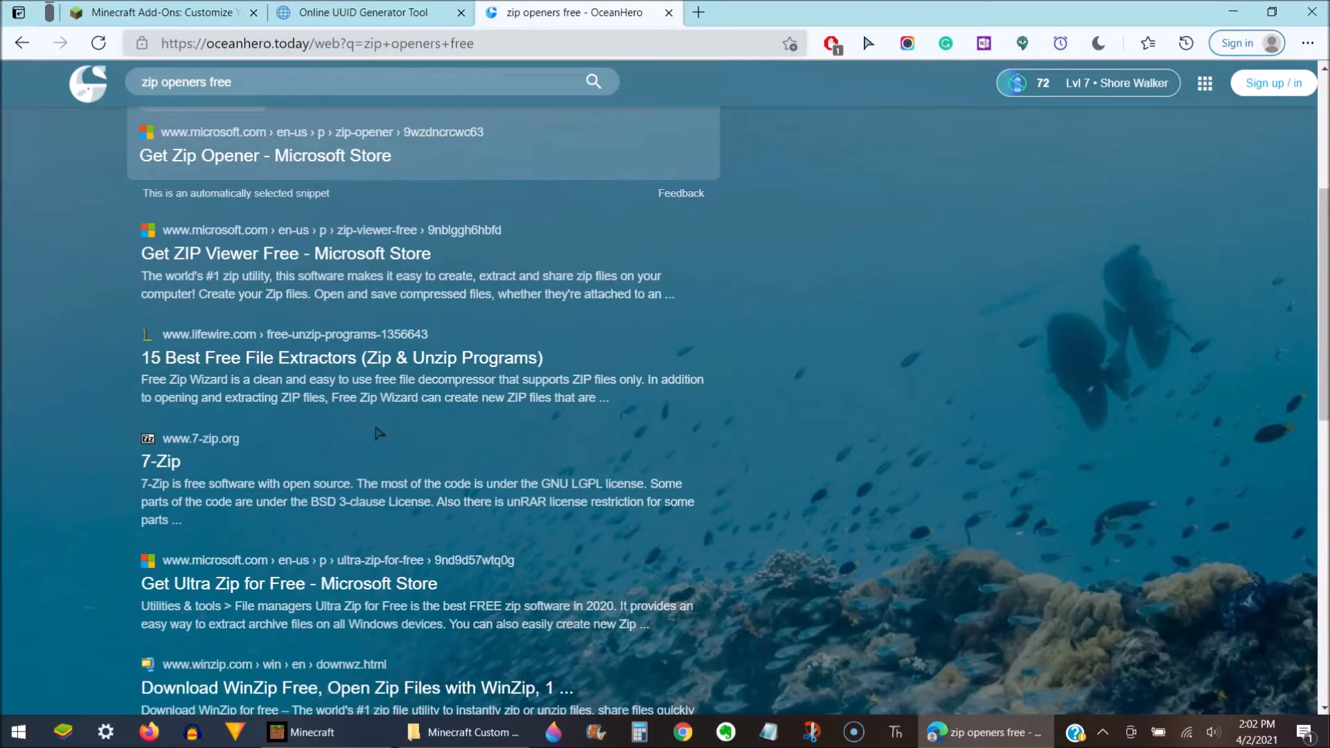
scroll(979, 334, up, 5)
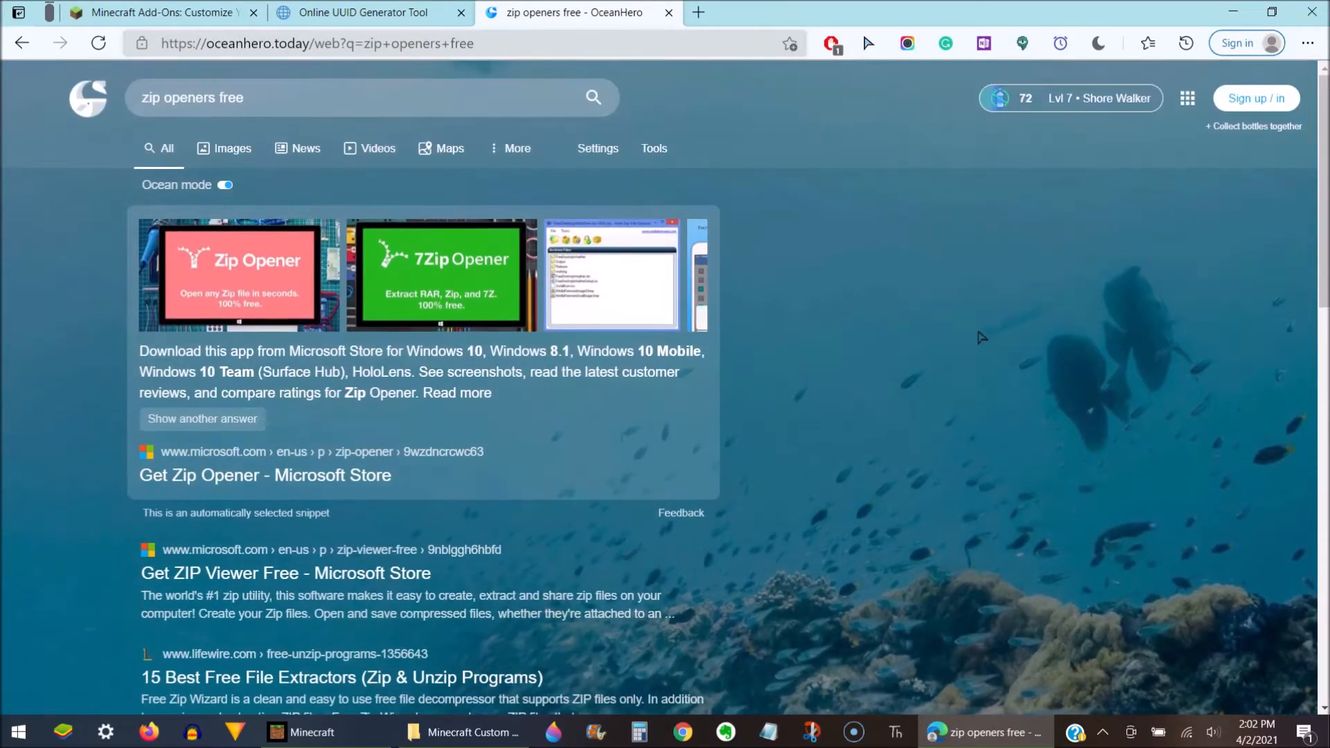
right_click(977, 333)
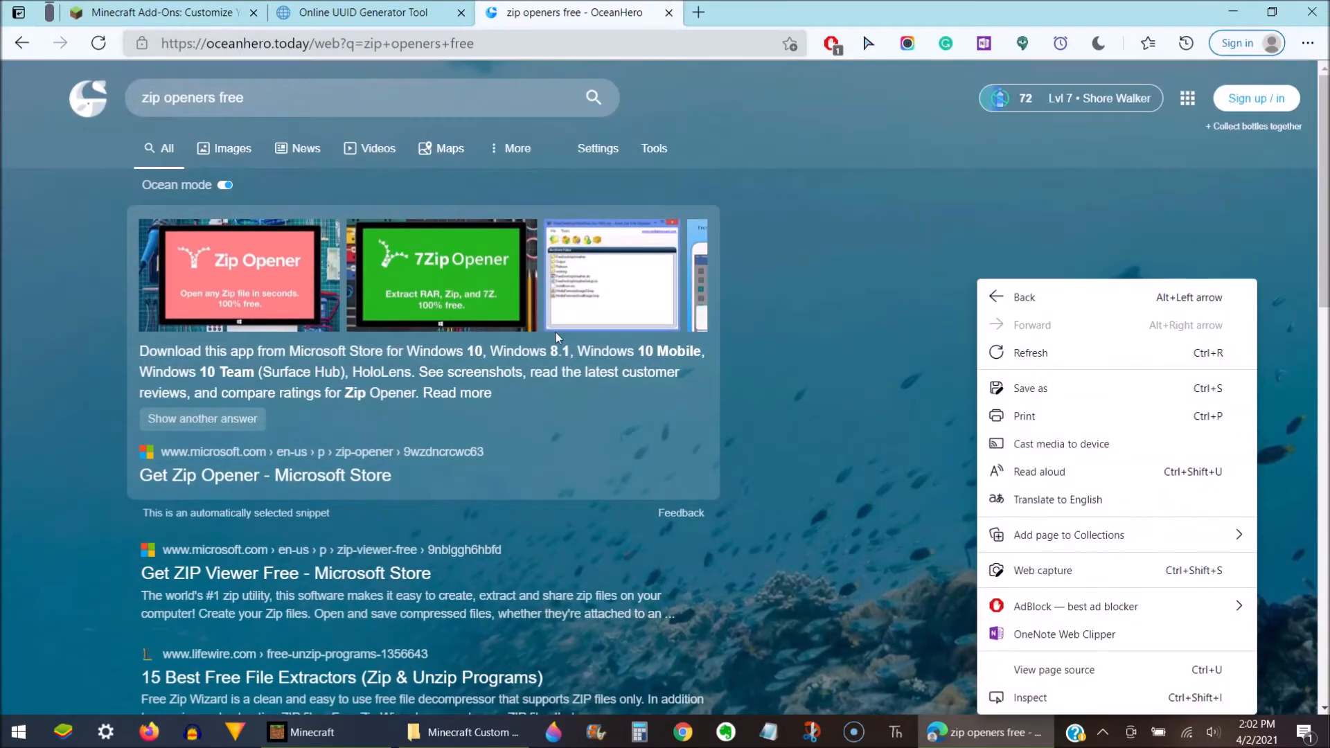
click(791, 335)
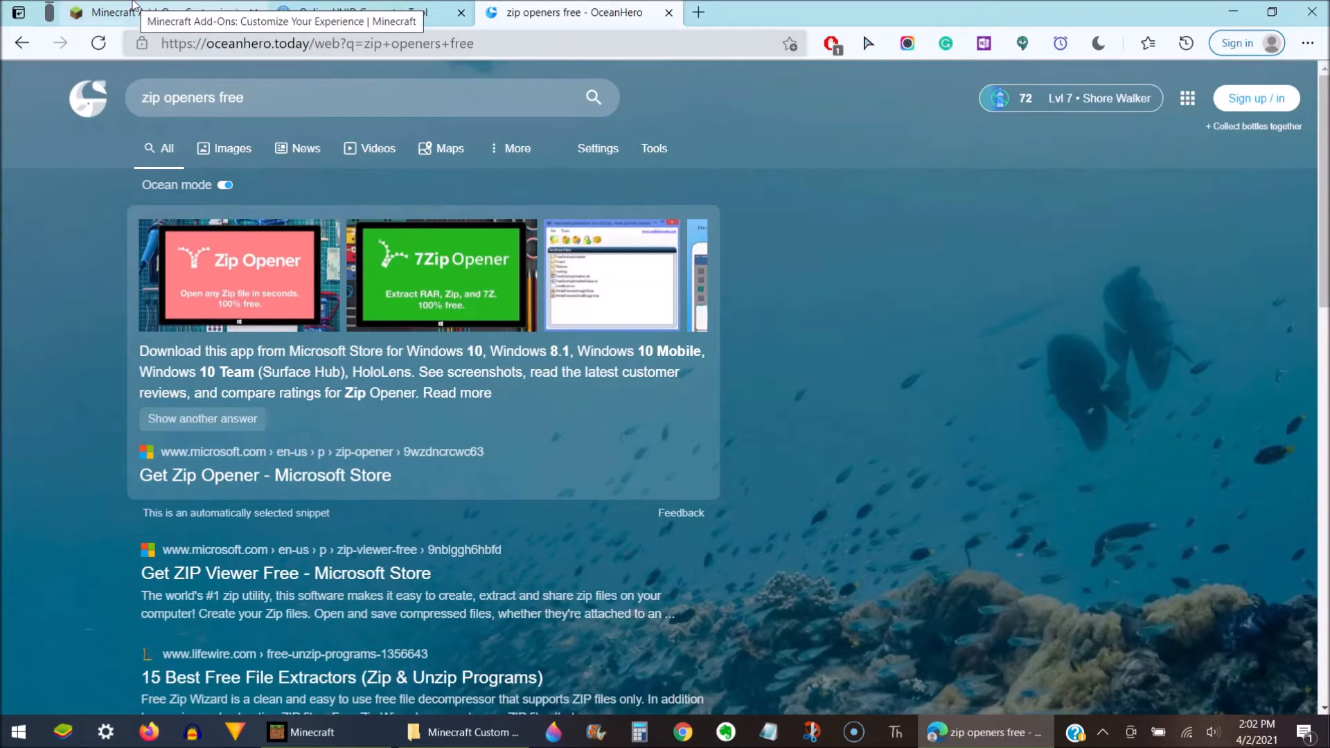
Download the unmodified resource packs zip from the Minecraft Add-Ons page.
click(134, 8)
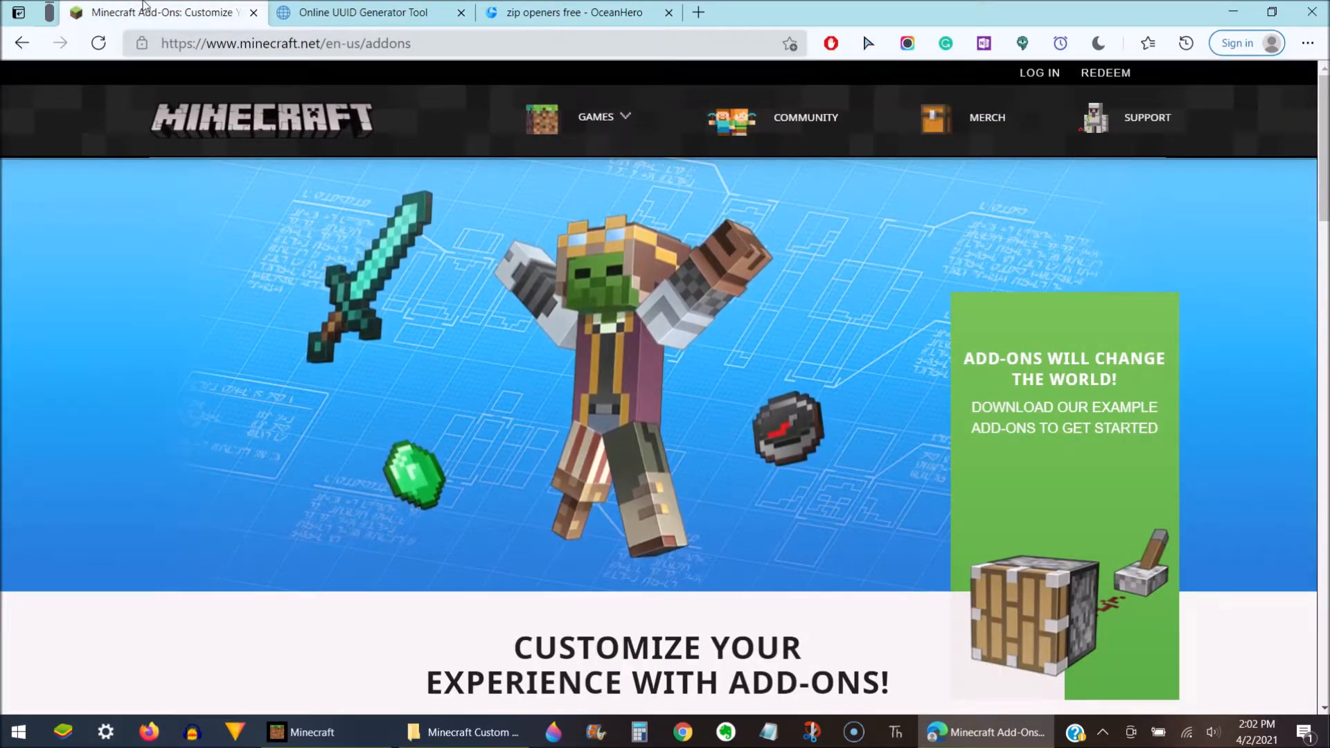
scroll(534, 404, down, 15)
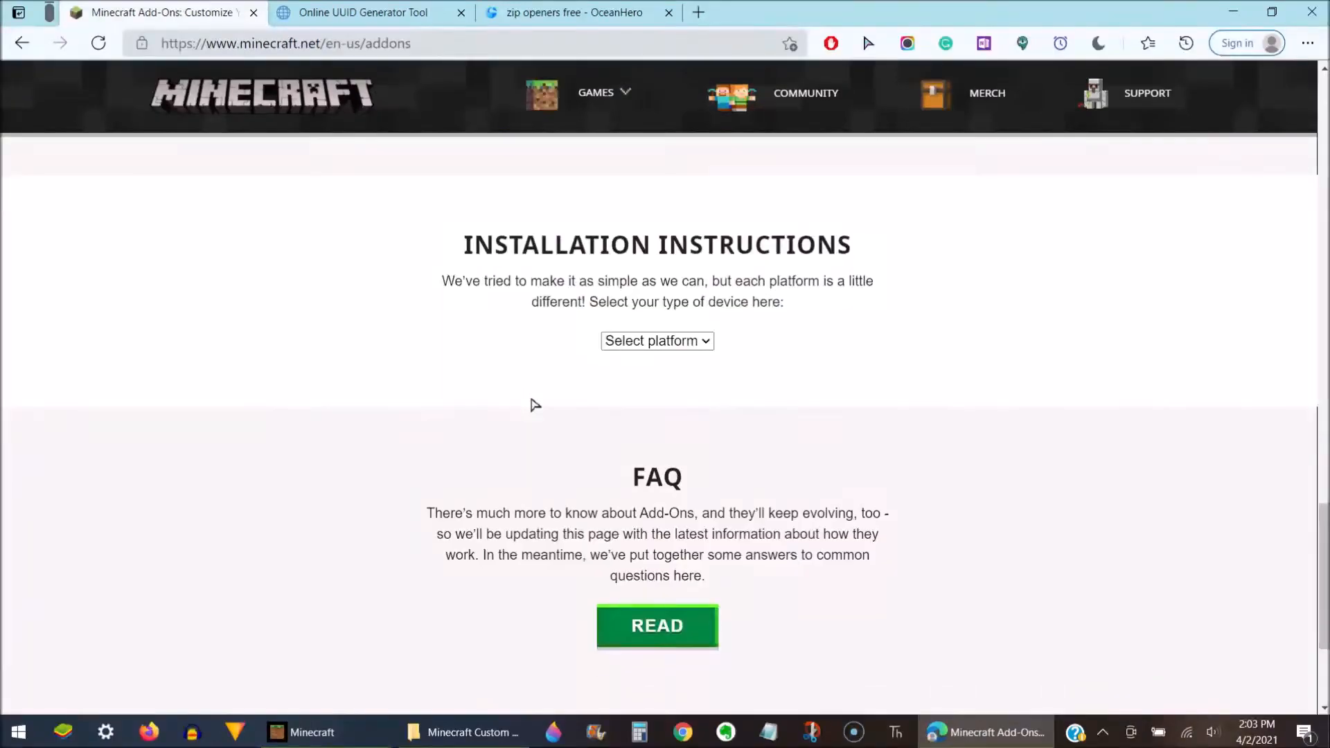
scroll(535, 405, up, 3)
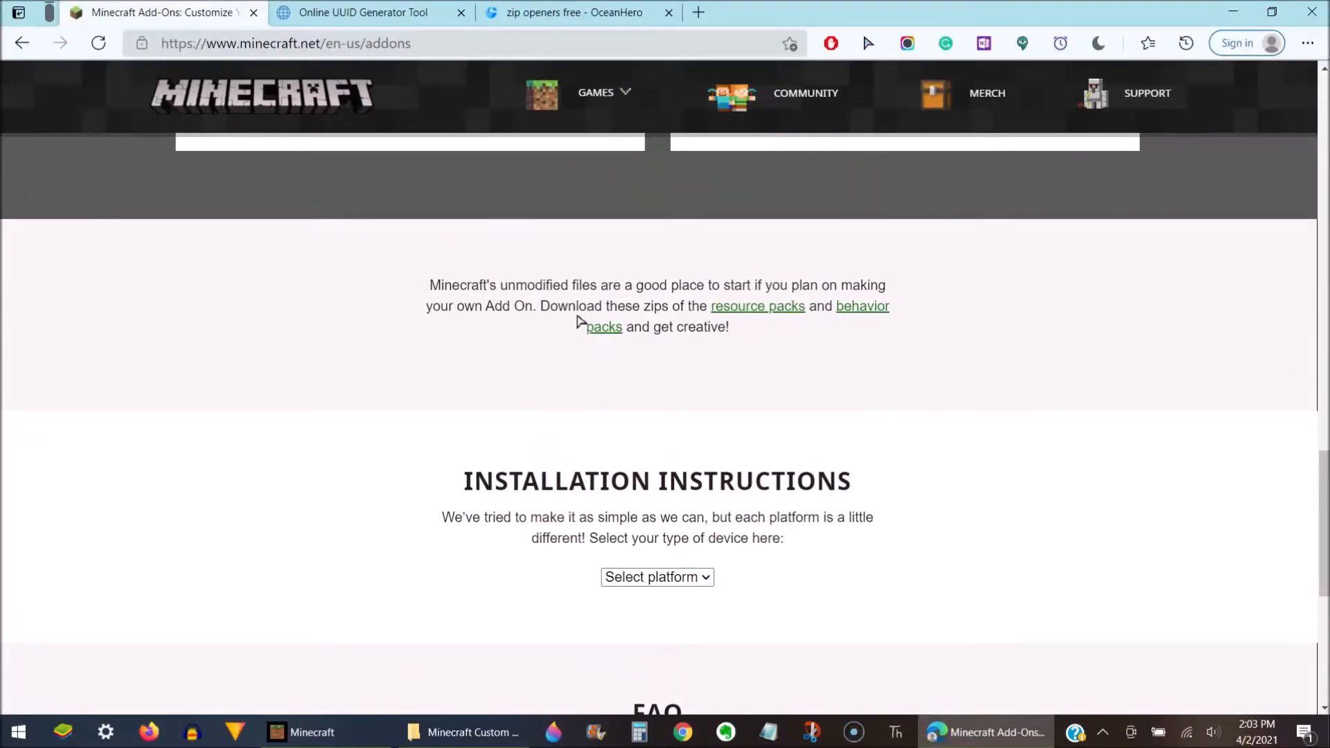
click(767, 306)
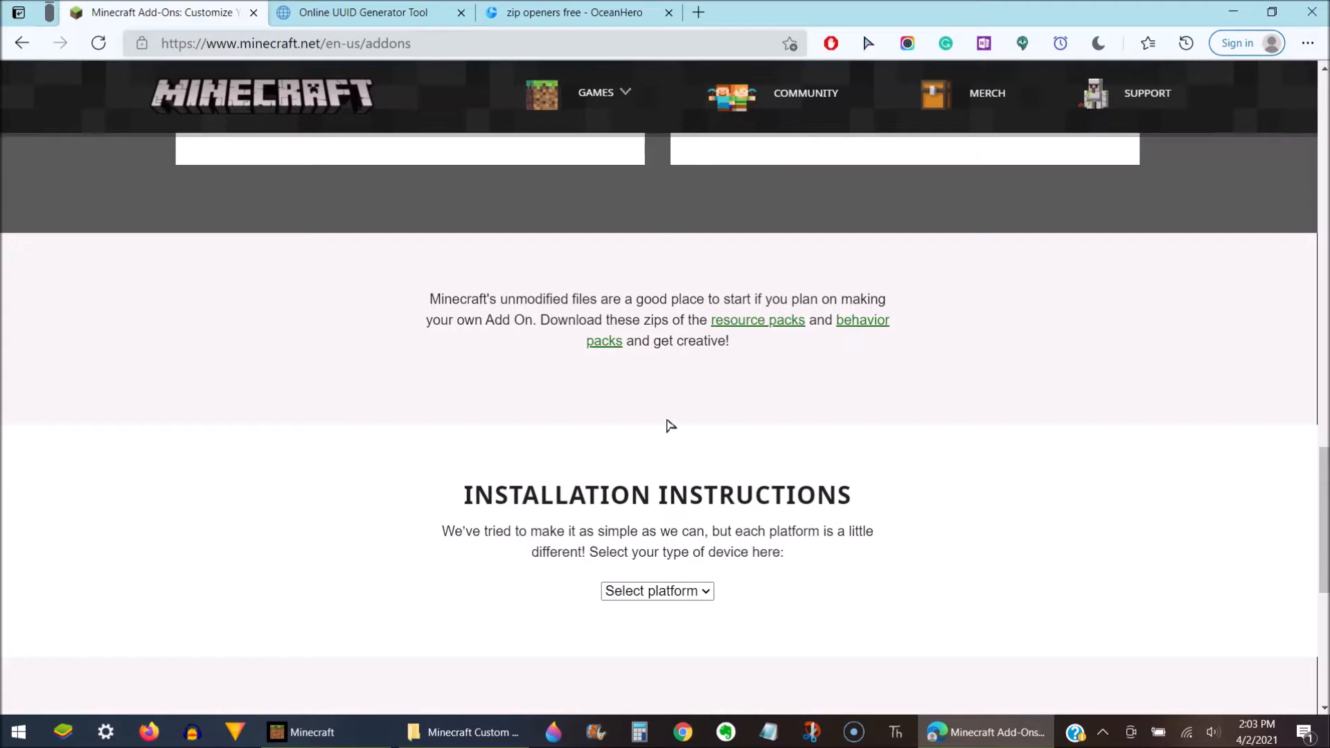
Switch to File Explorer and look through the Vanilla_Resource_Pack_1.16.210 folder inside Minecraft Custom Resource Pack.
click(504, 733)
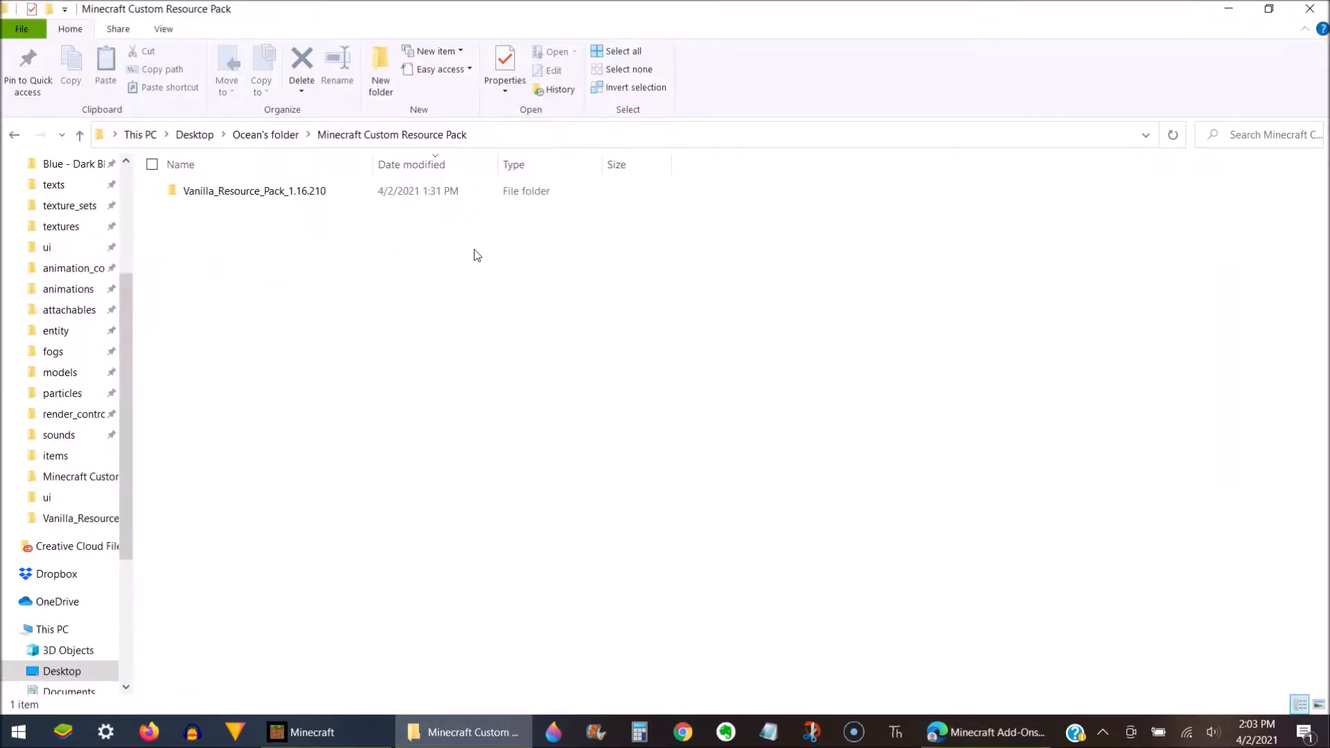
double_click(319, 196)
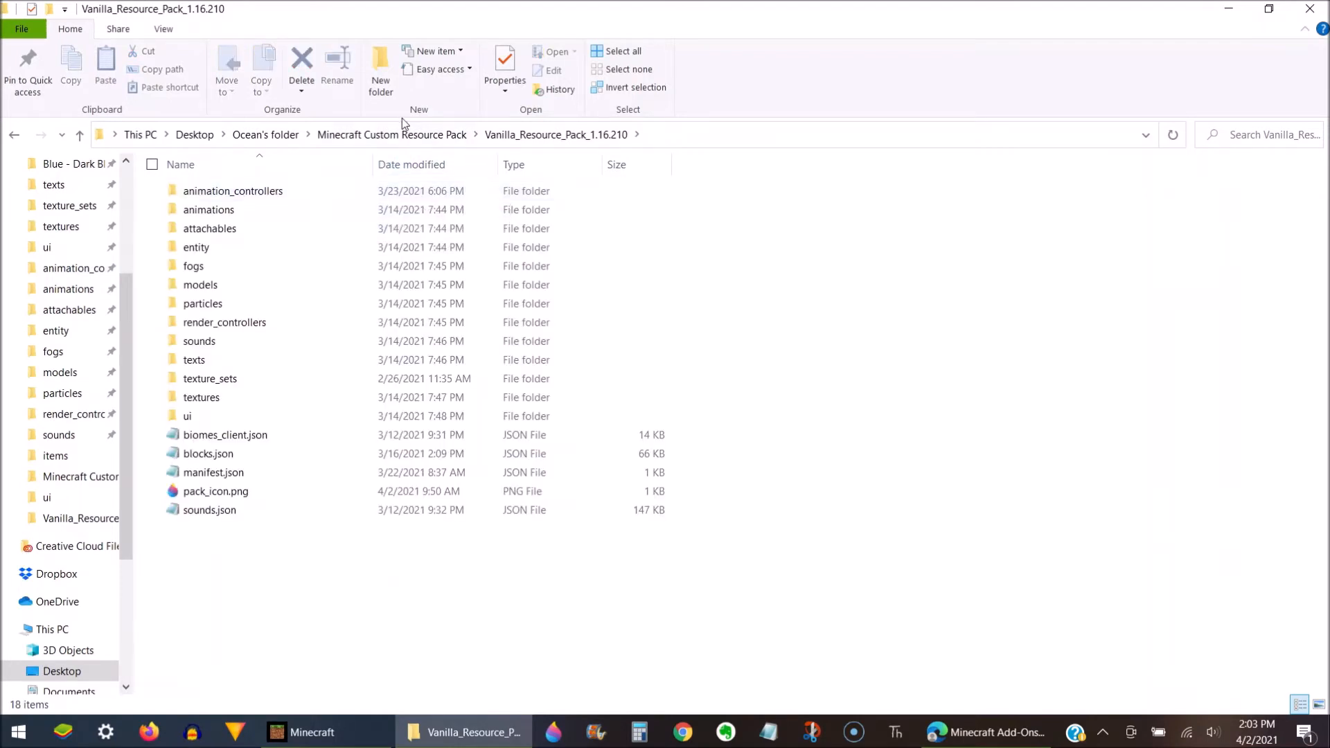
click(392, 136)
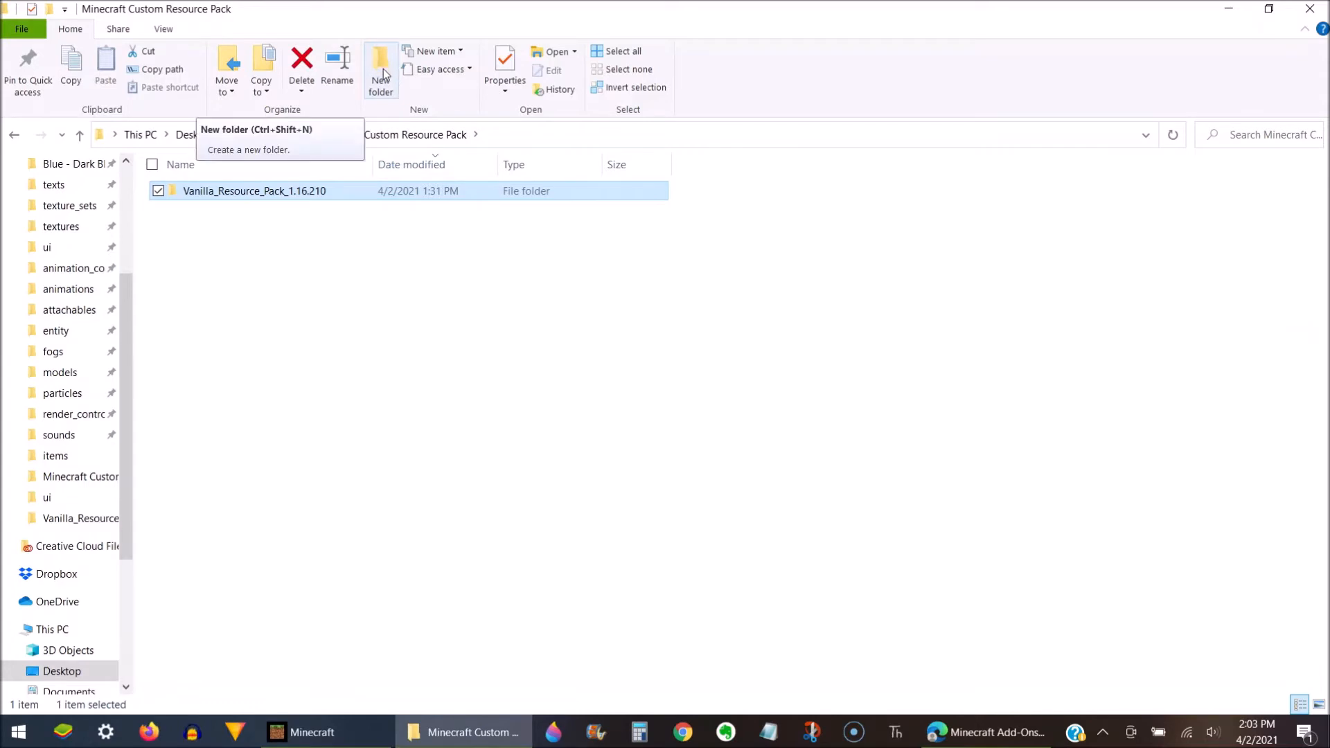
double_click(385, 193)
click(422, 135)
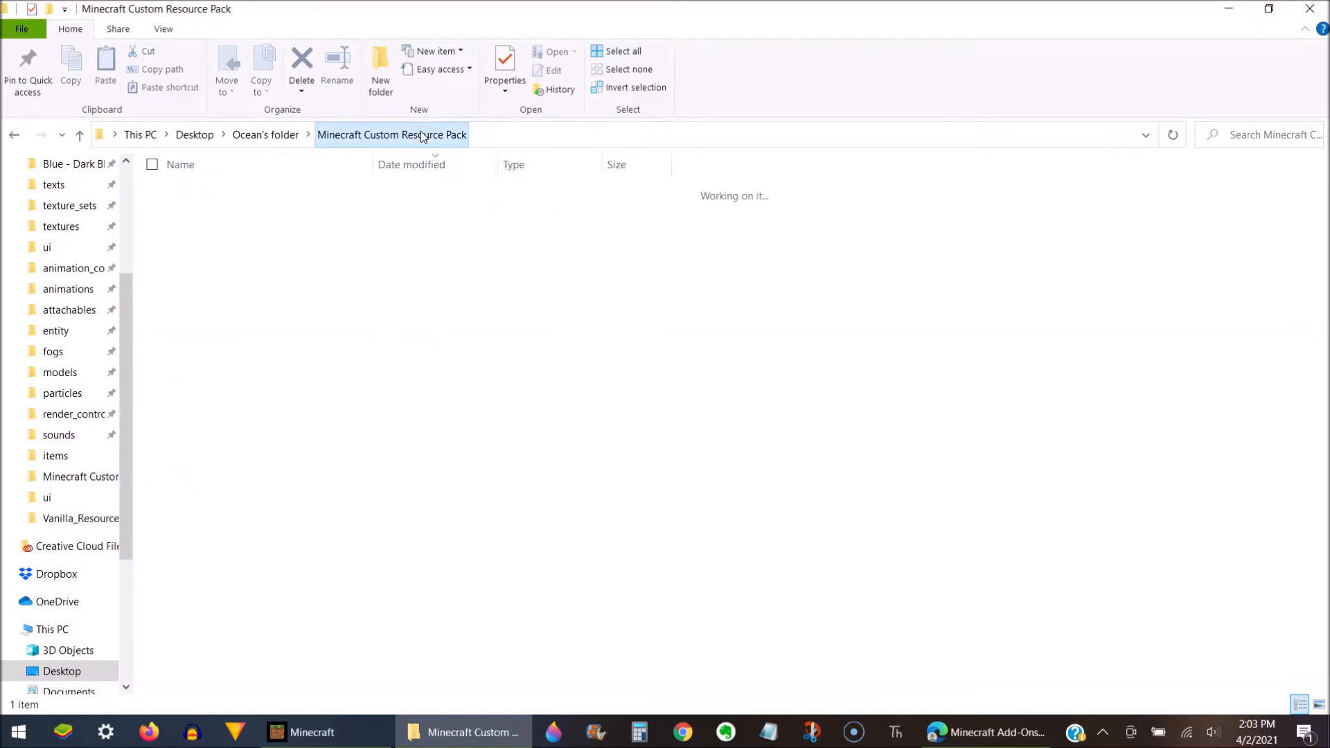
right_click(406, 11)
click(356, 276)
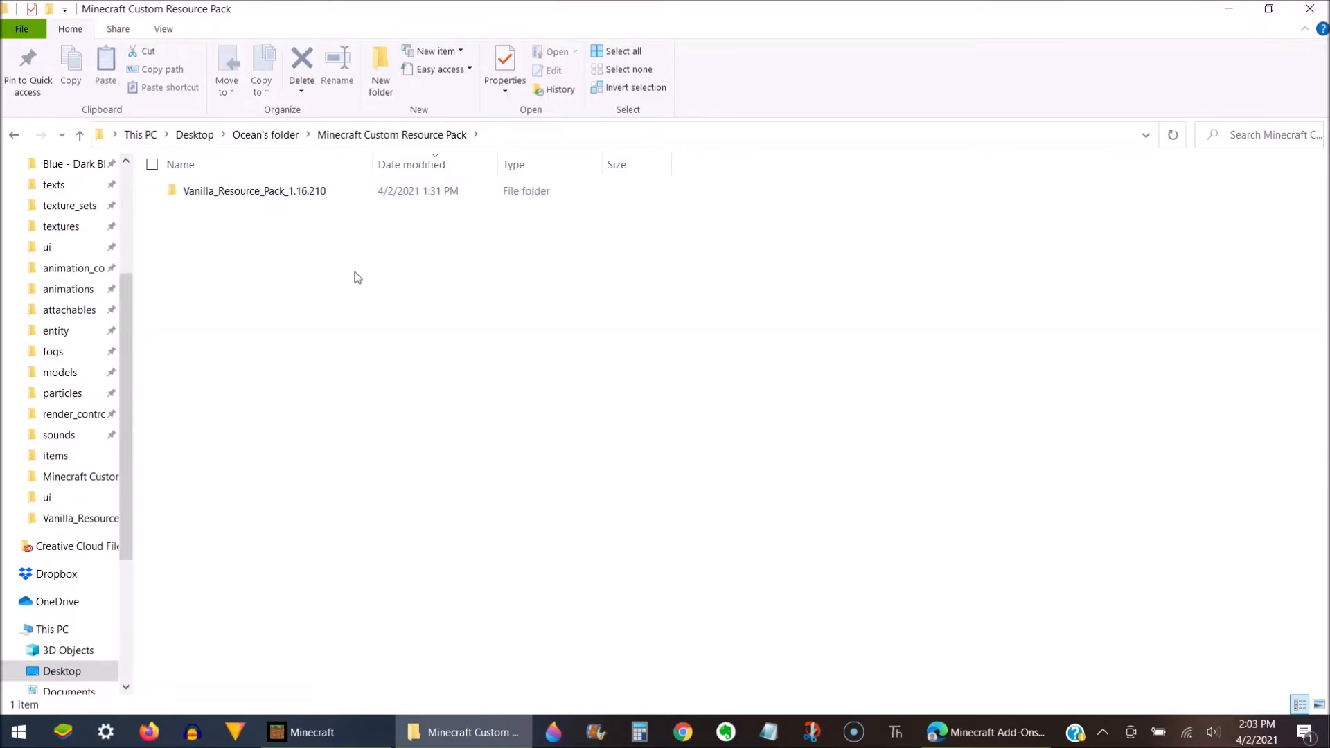
Open manifest.json from the Vanilla_Resource_Pack_1.16.210 folder and review its name, descriptions and UUIDs in the header and modules sections.
double_click(335, 197)
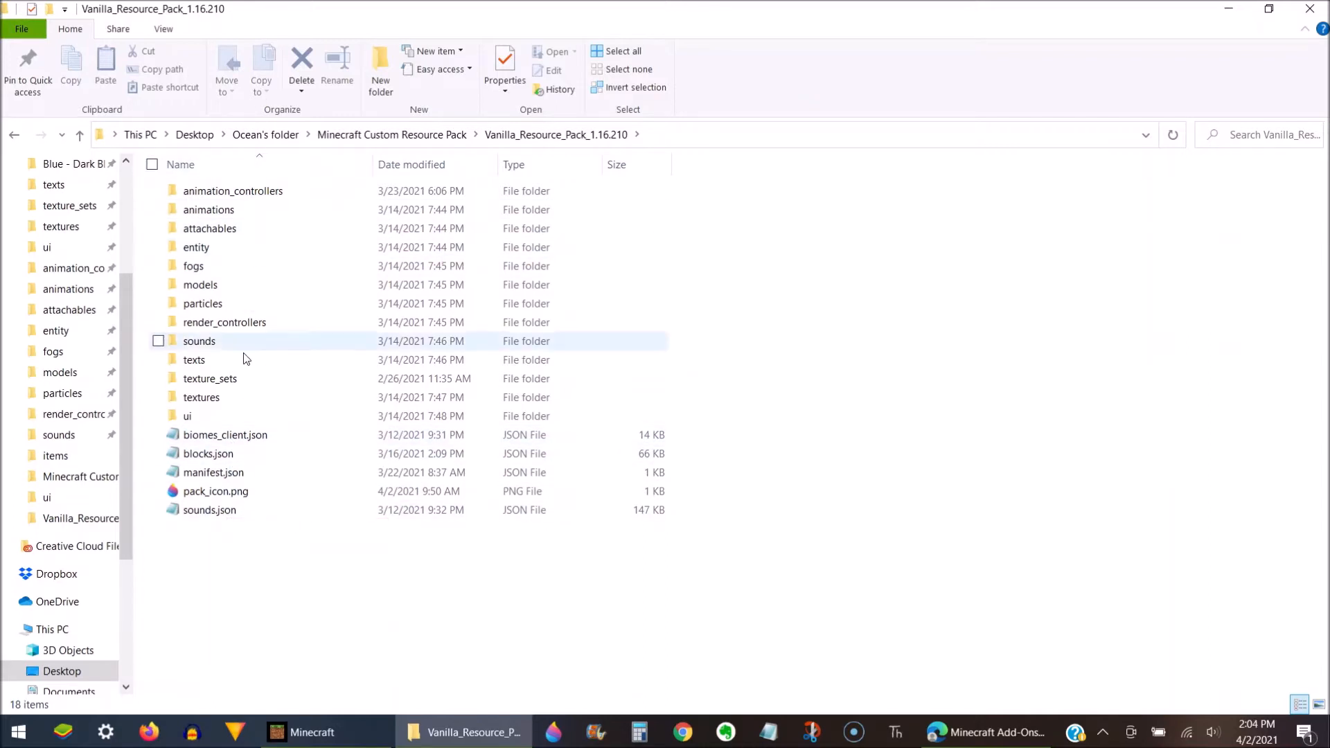
click(230, 477)
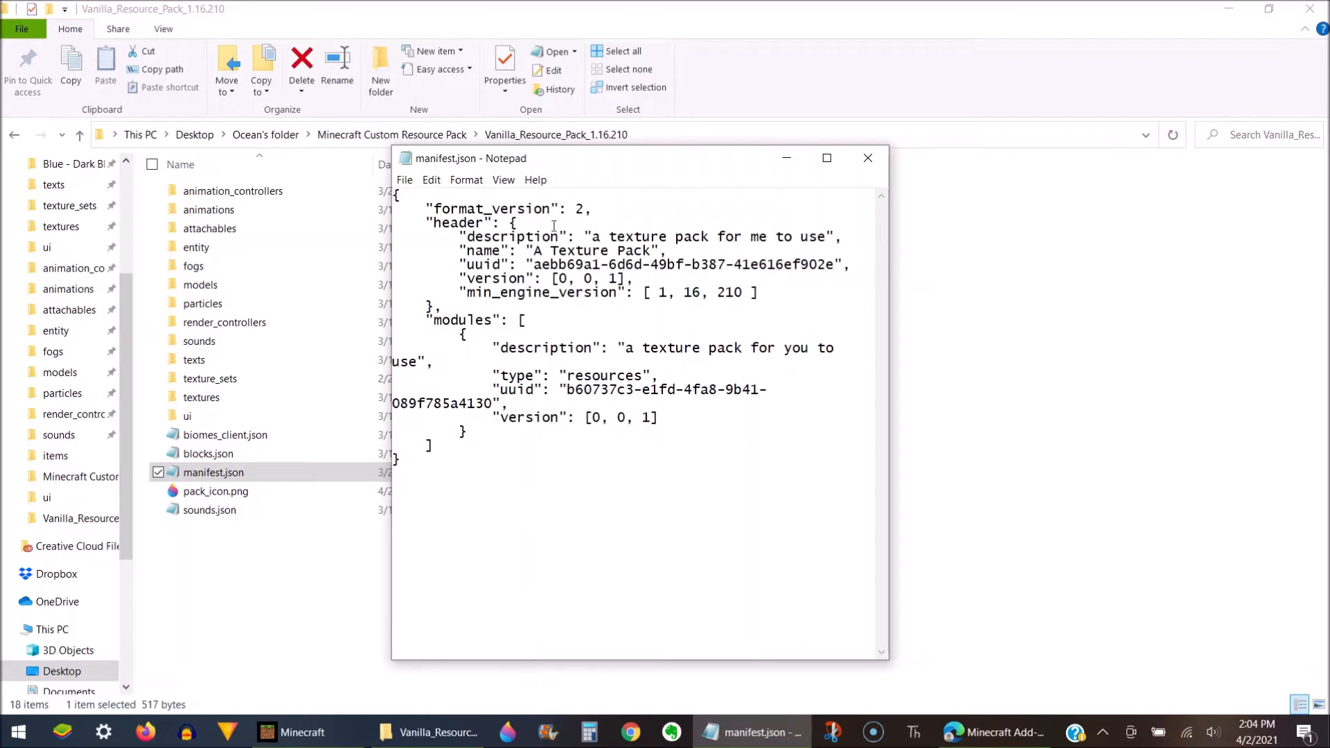
drag(394, 195, 510, 453)
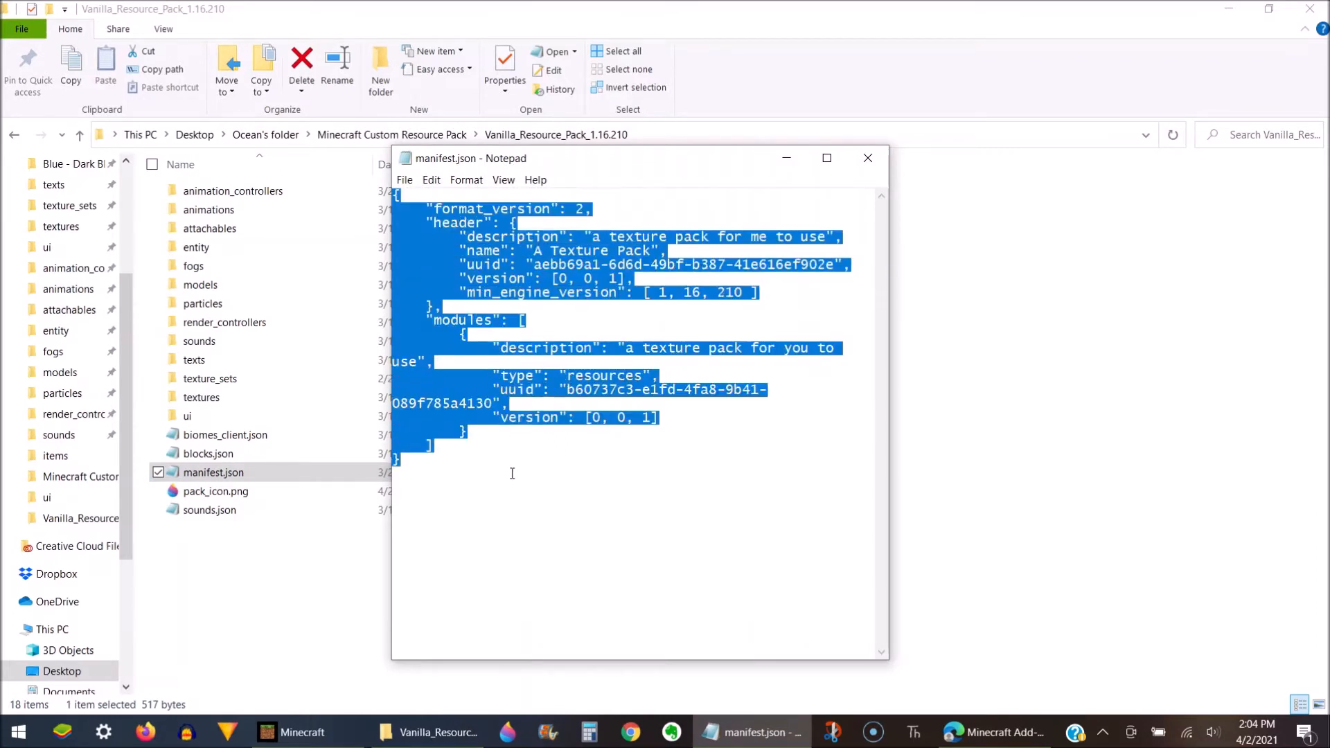
click(512, 473)
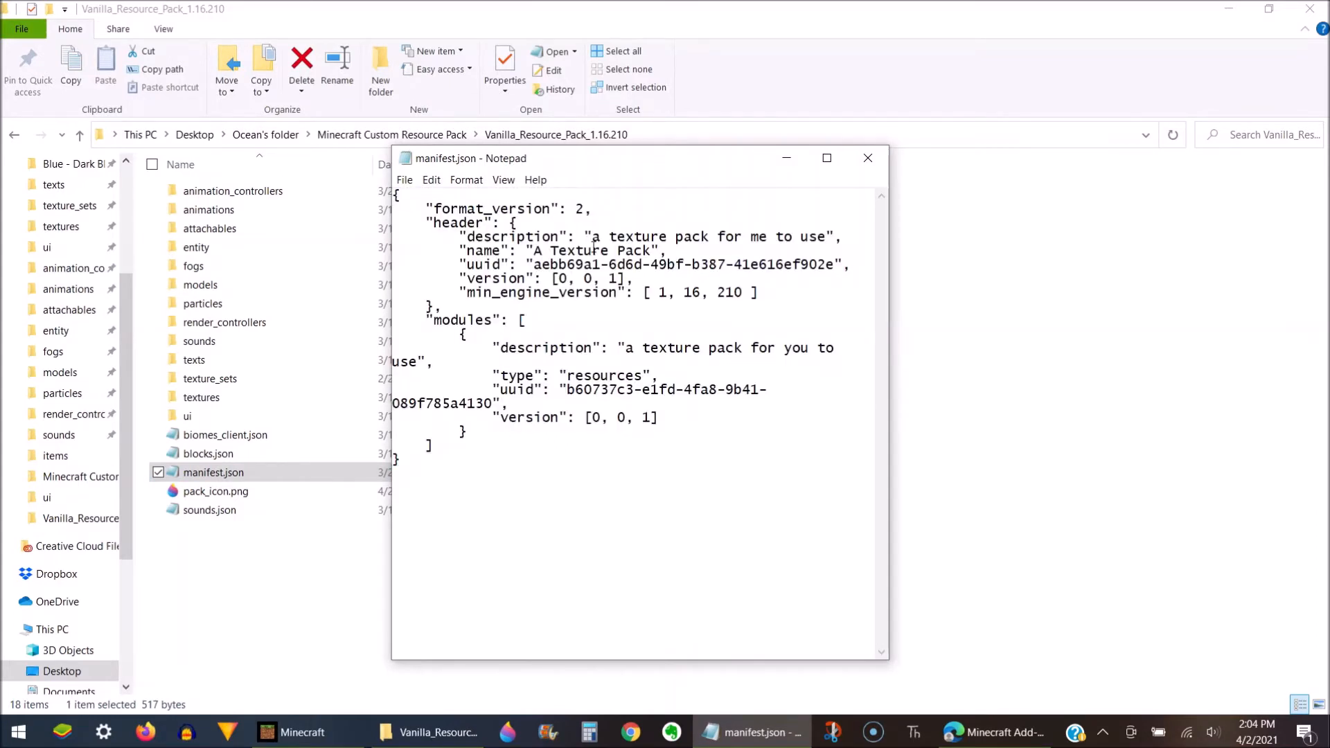
double_click(627, 238)
double_click(603, 252)
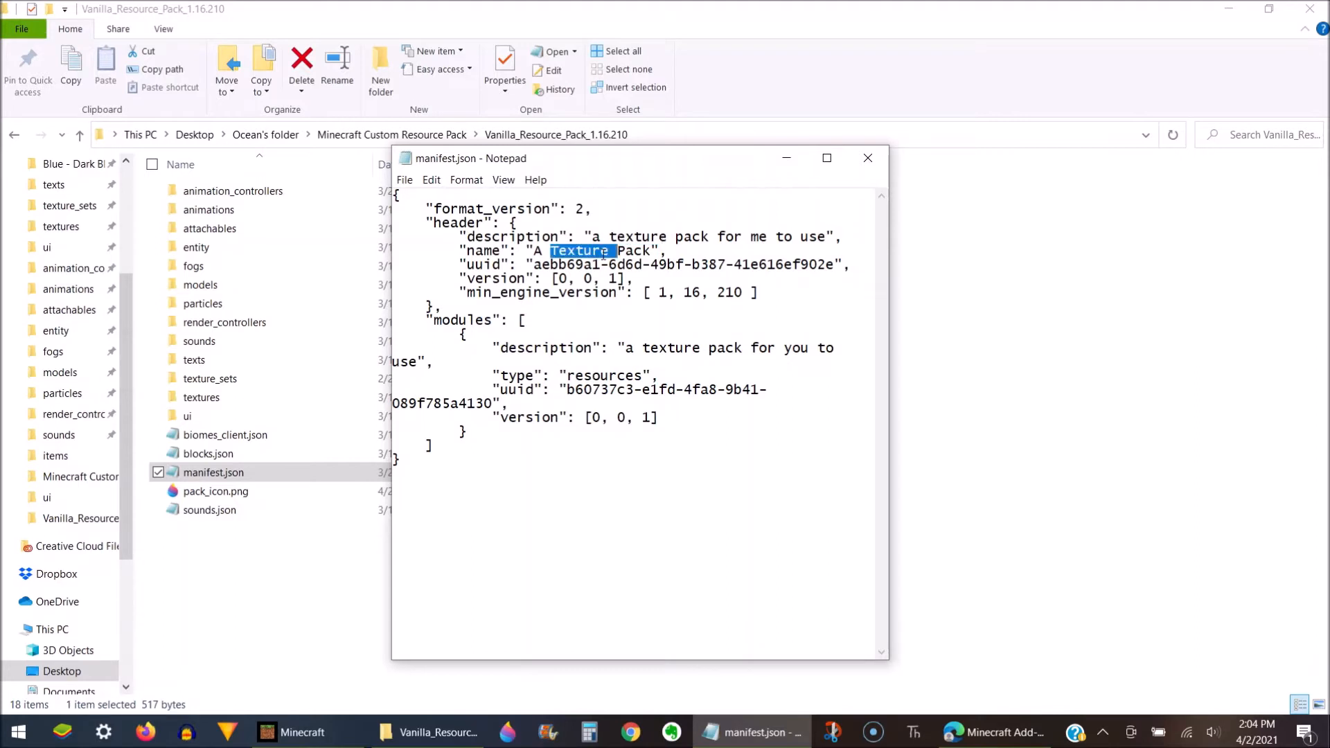
double_click(599, 265)
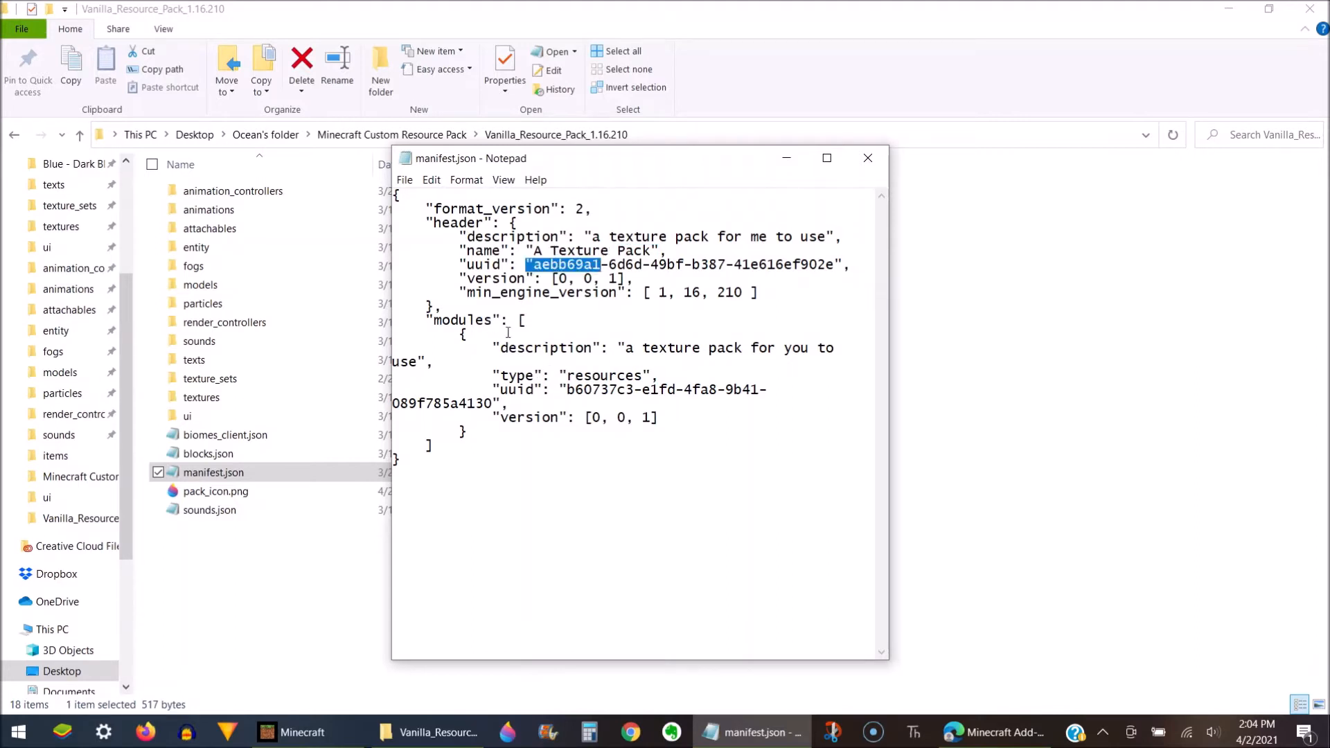
double_click(663, 350)
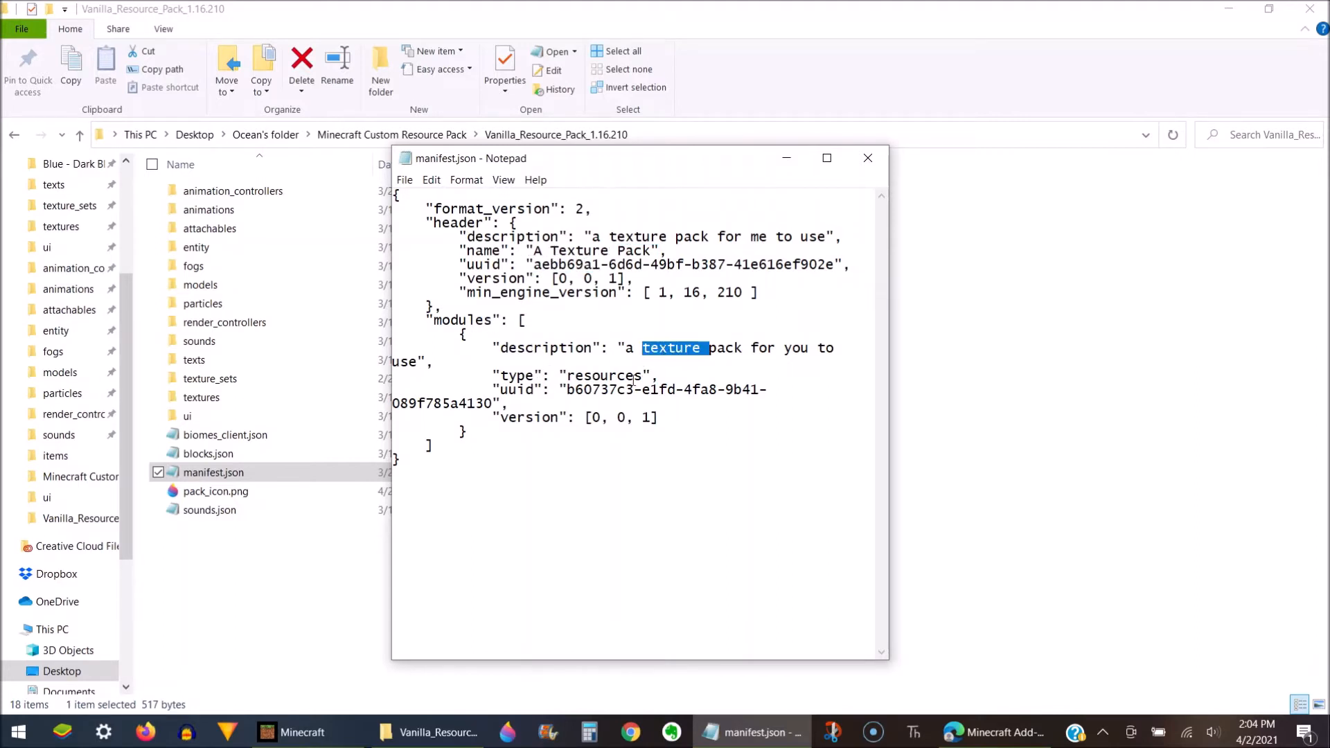
double_click(626, 391)
click(759, 543)
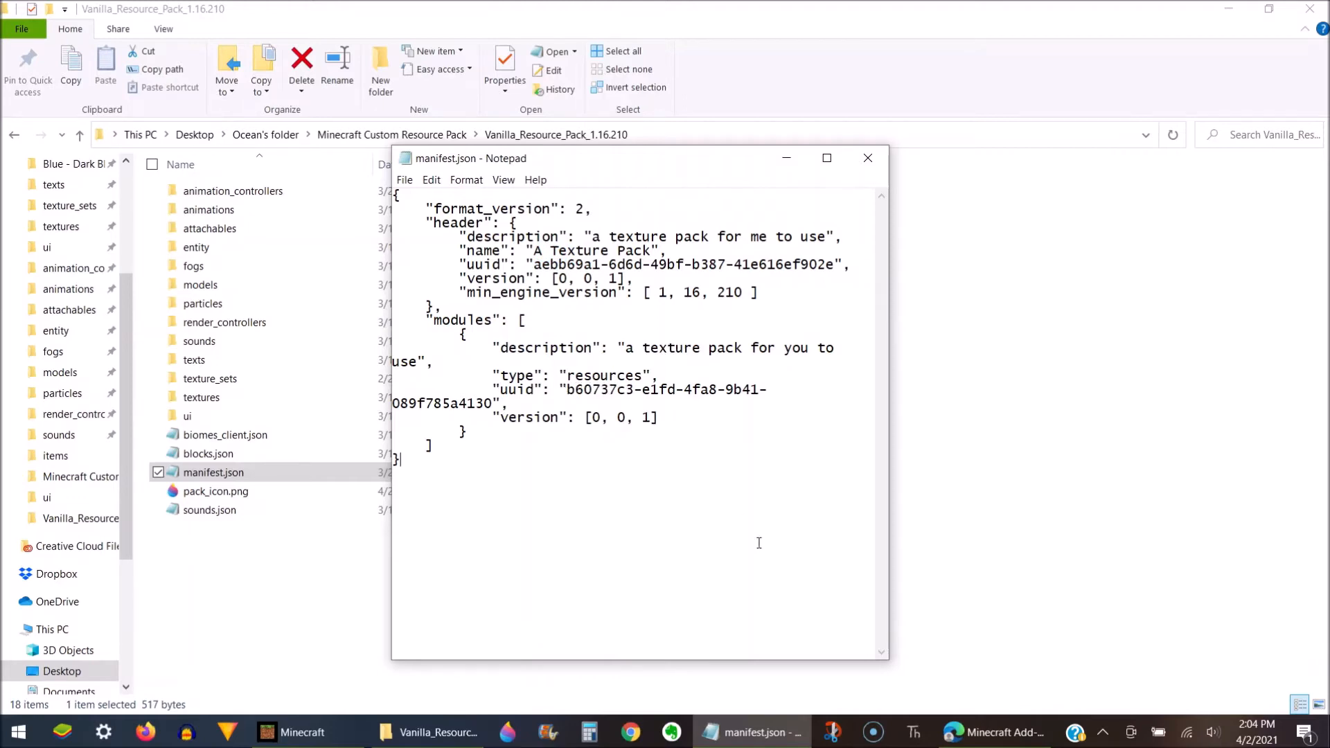
View the Online UUID Generator in the browser, examine both uuid entries in manifest.json, and close the file.
click(959, 732)
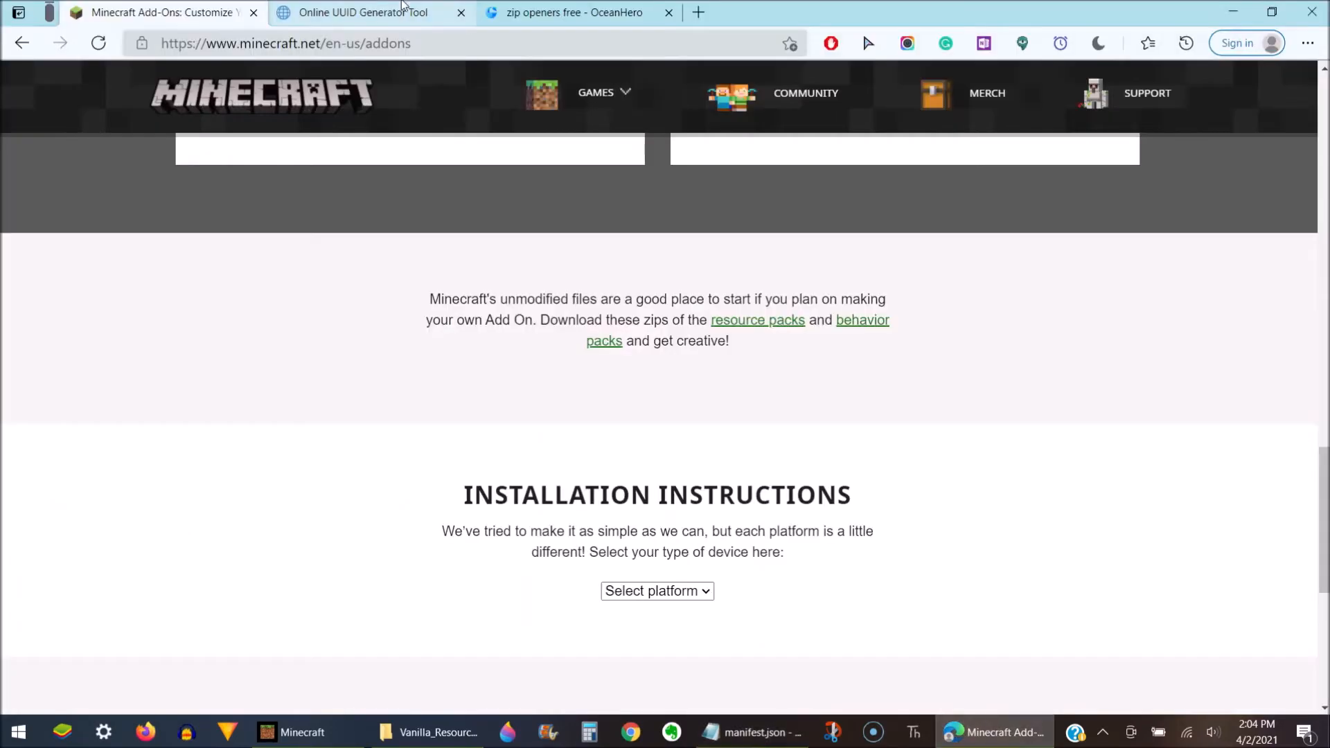
click(403, 9)
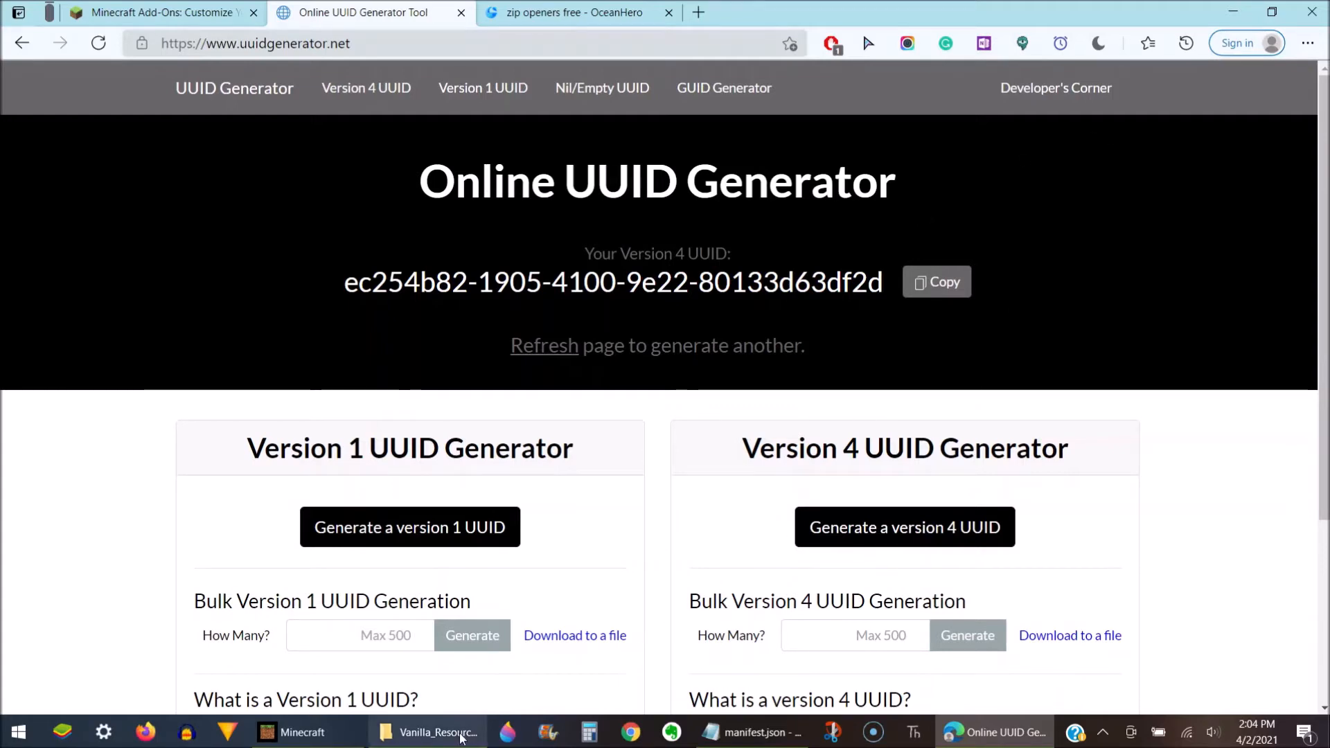
click(753, 732)
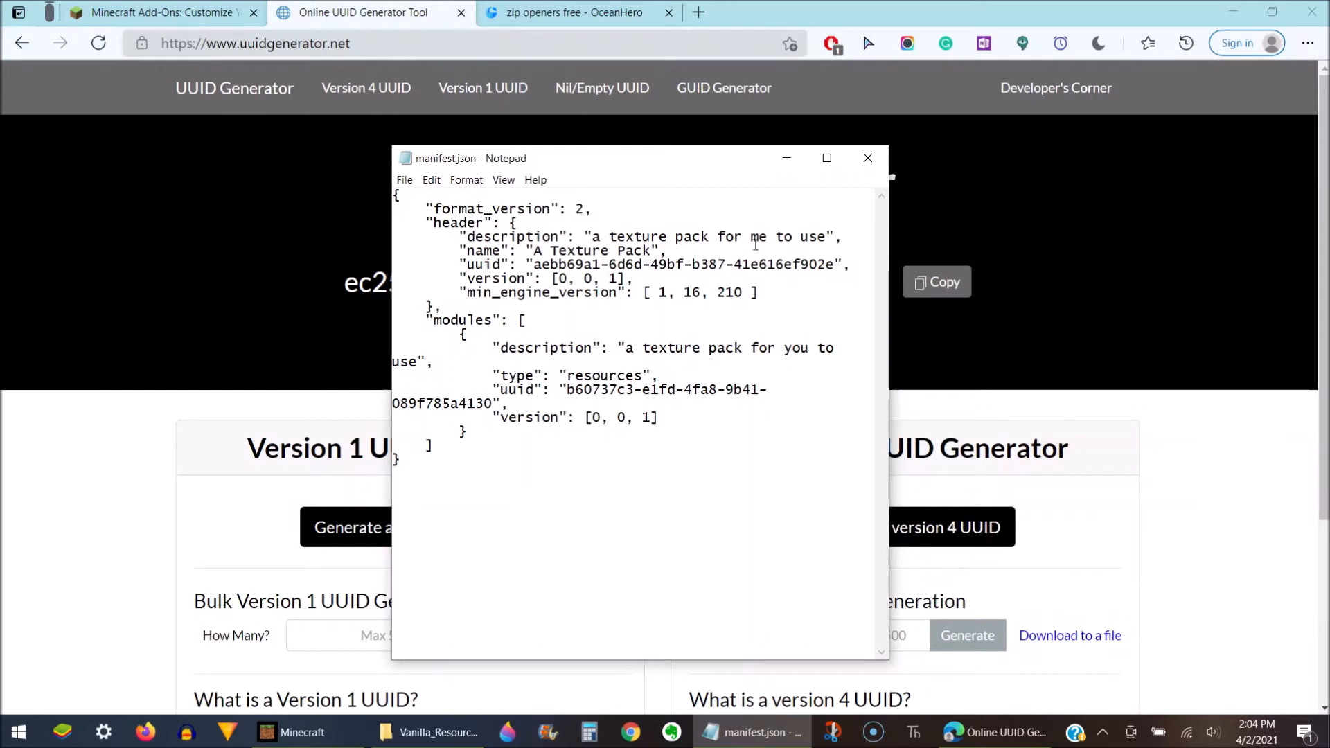
drag(754, 243, 761, 247)
click(761, 246)
double_click(574, 264)
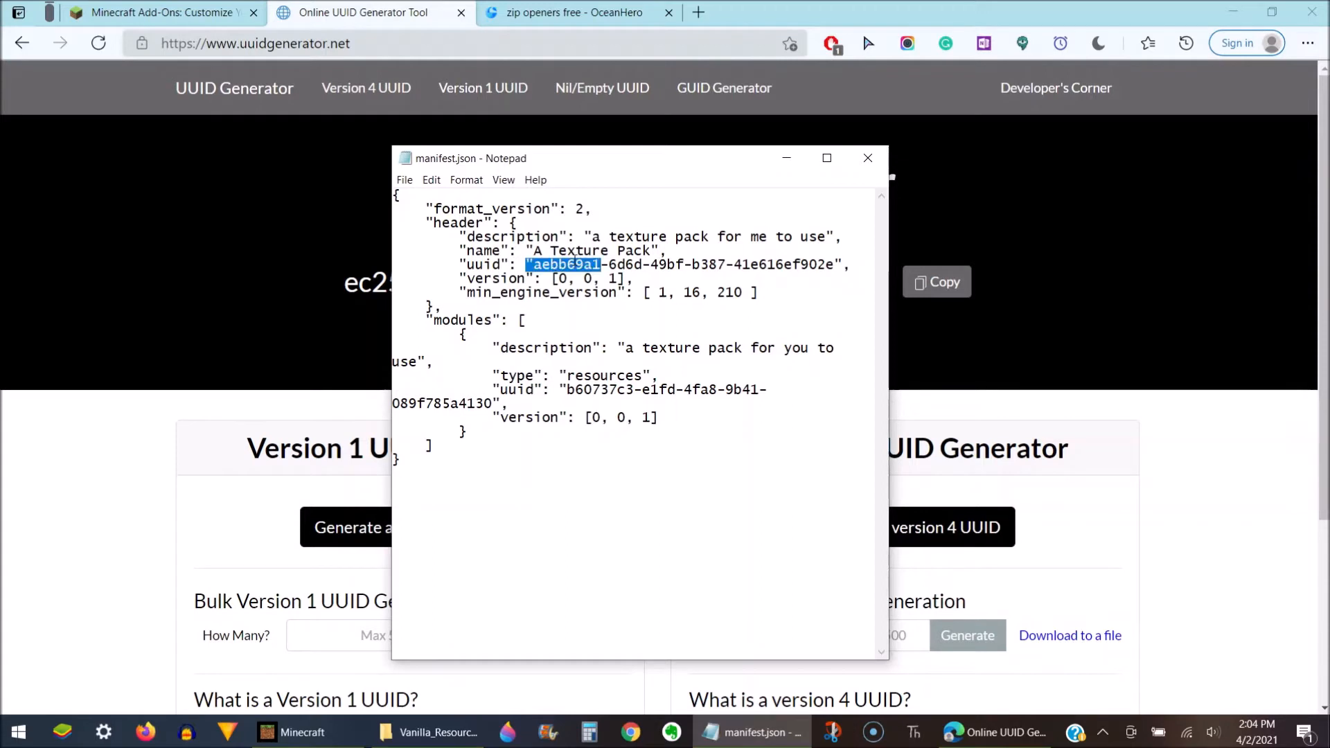
double_click(609, 390)
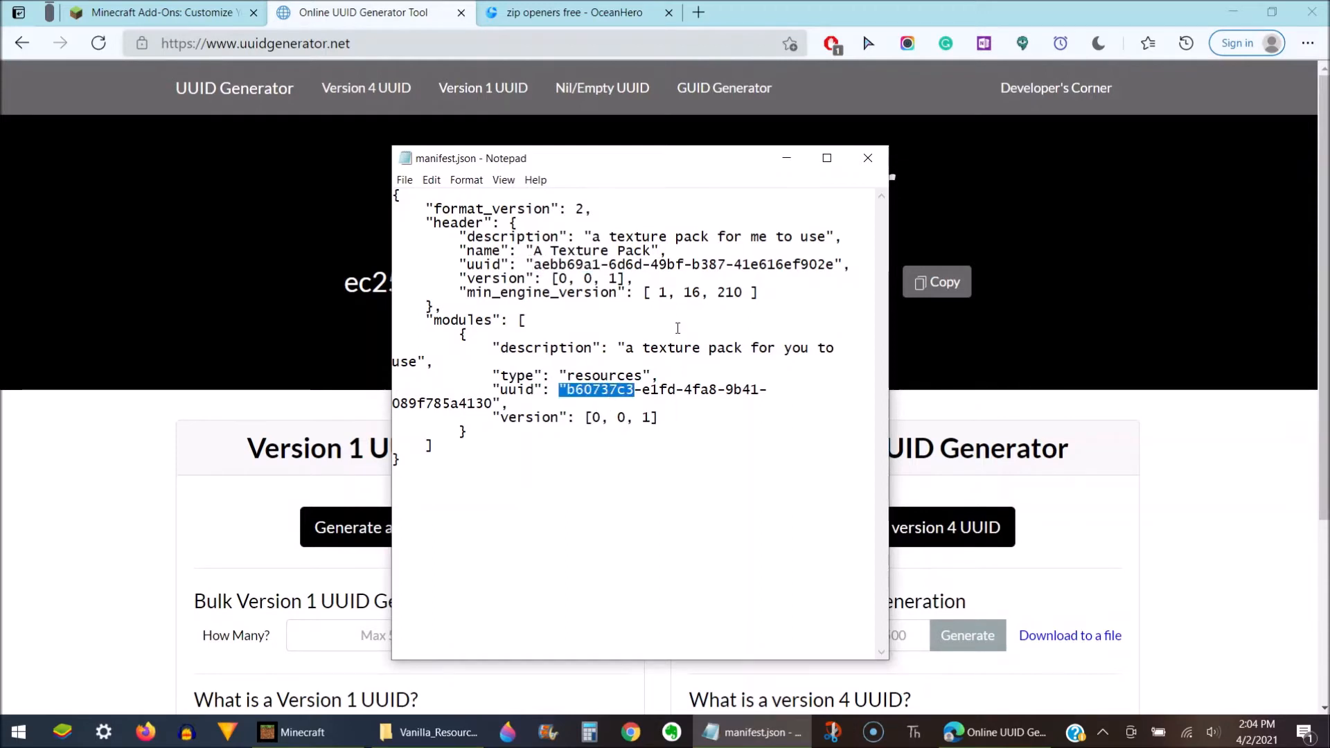
click(583, 264)
drag(534, 265, 558, 265)
drag(567, 390, 606, 393)
click(868, 158)
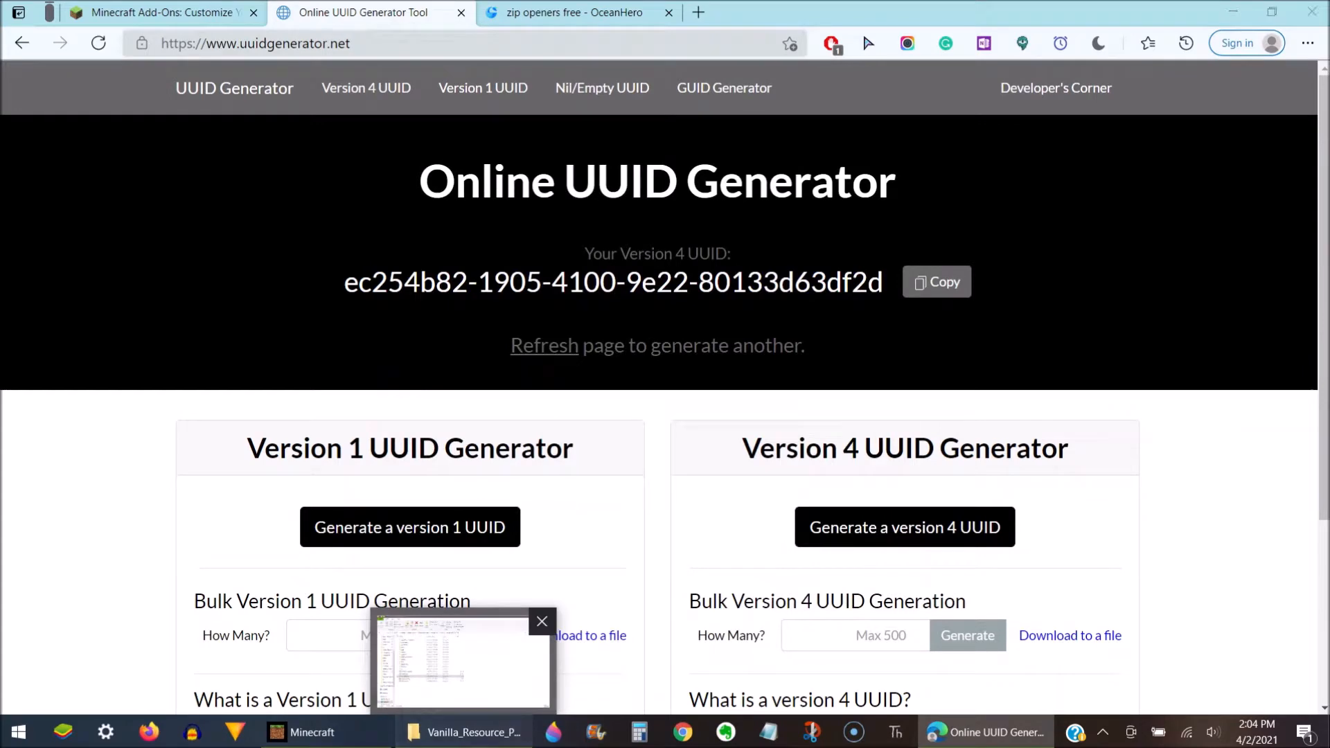
Switch to File Explorer and open apple.png from the resource pack's textures/items folder in Paint 3D.
click(462, 732)
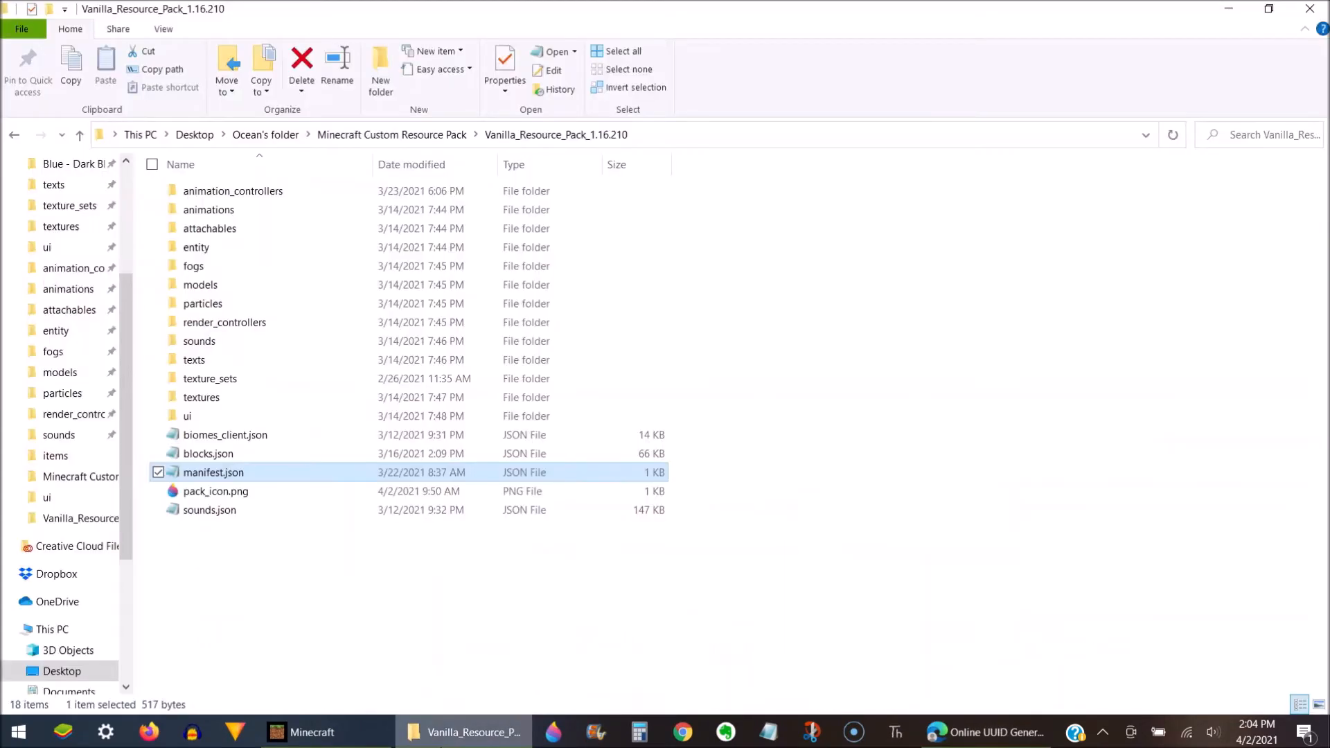
click(158, 473)
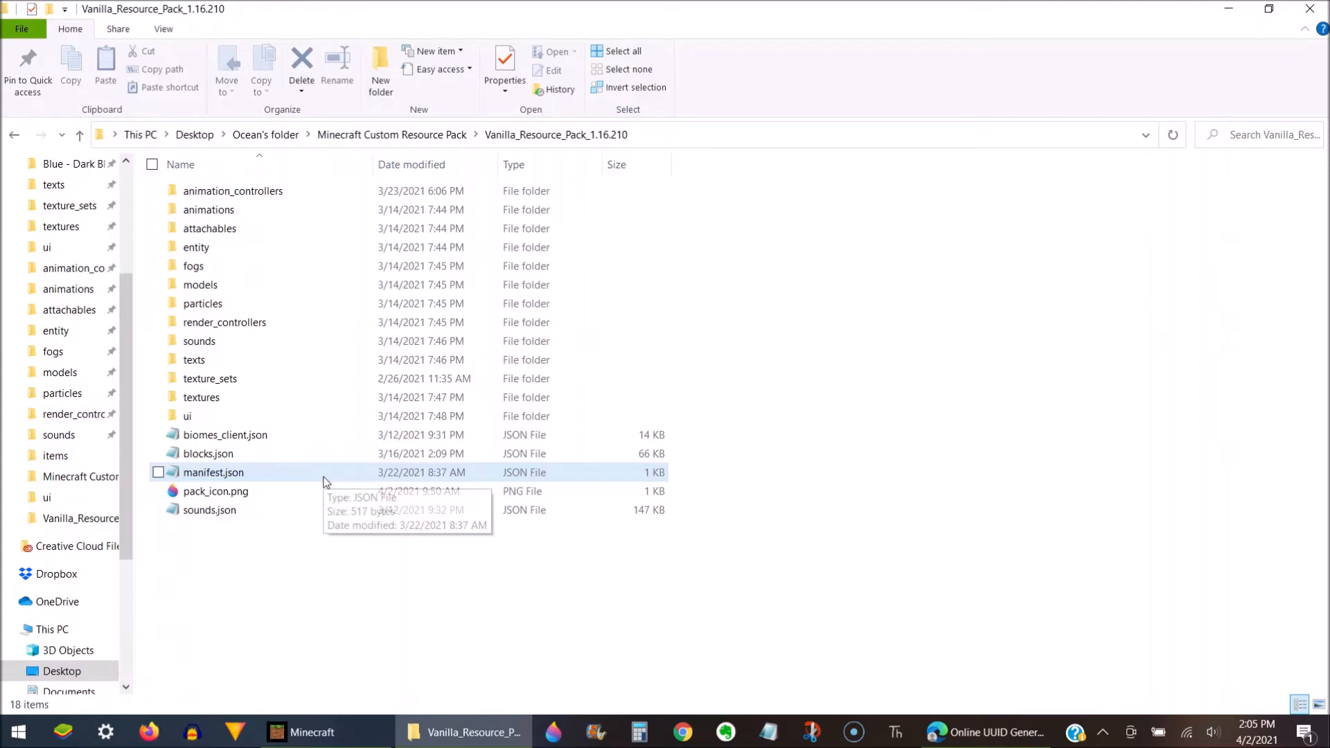
click(264, 396)
double_click(259, 392)
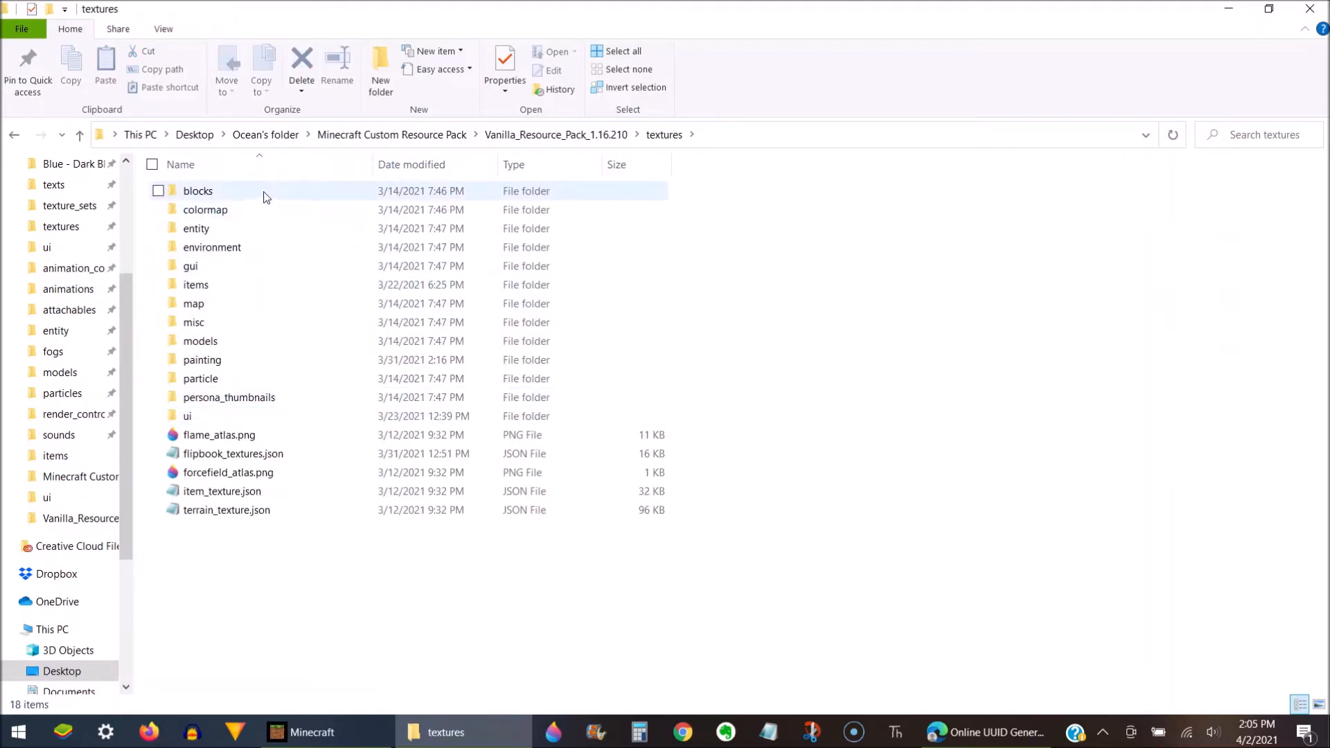
double_click(242, 287)
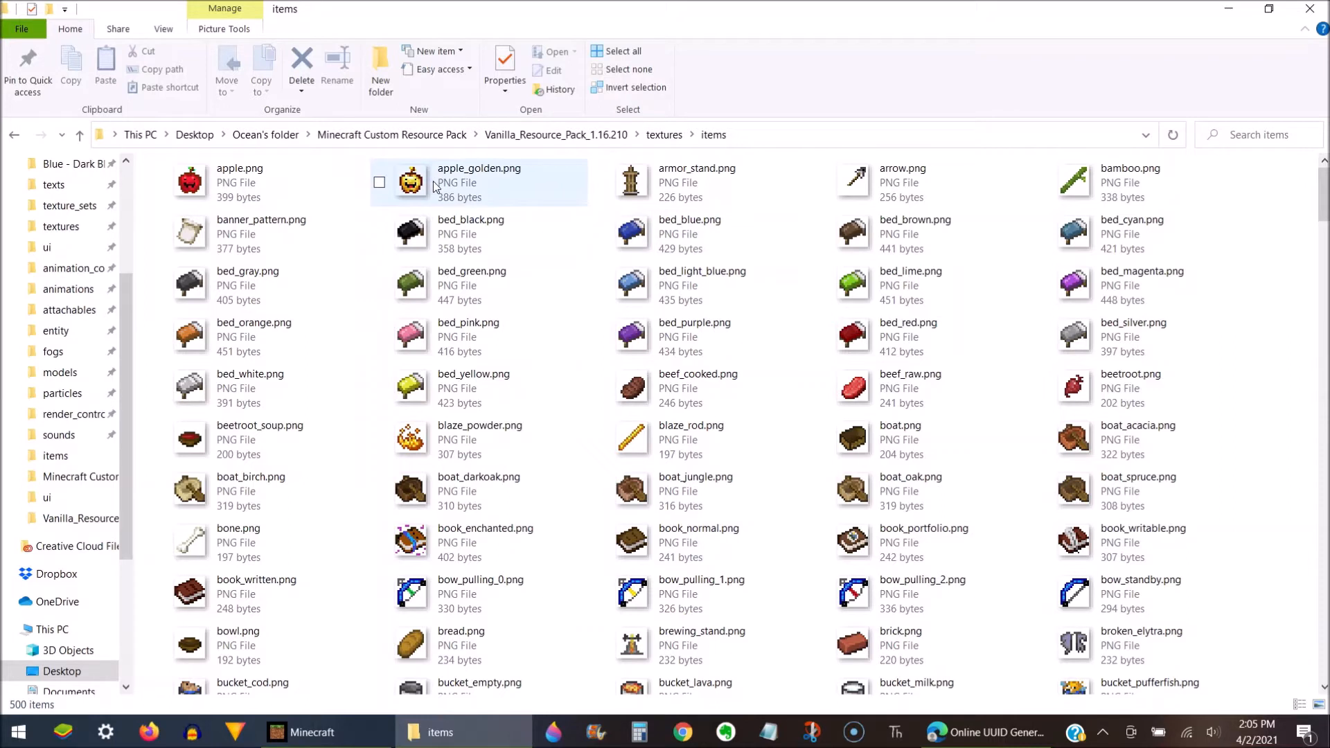
click(334, 204)
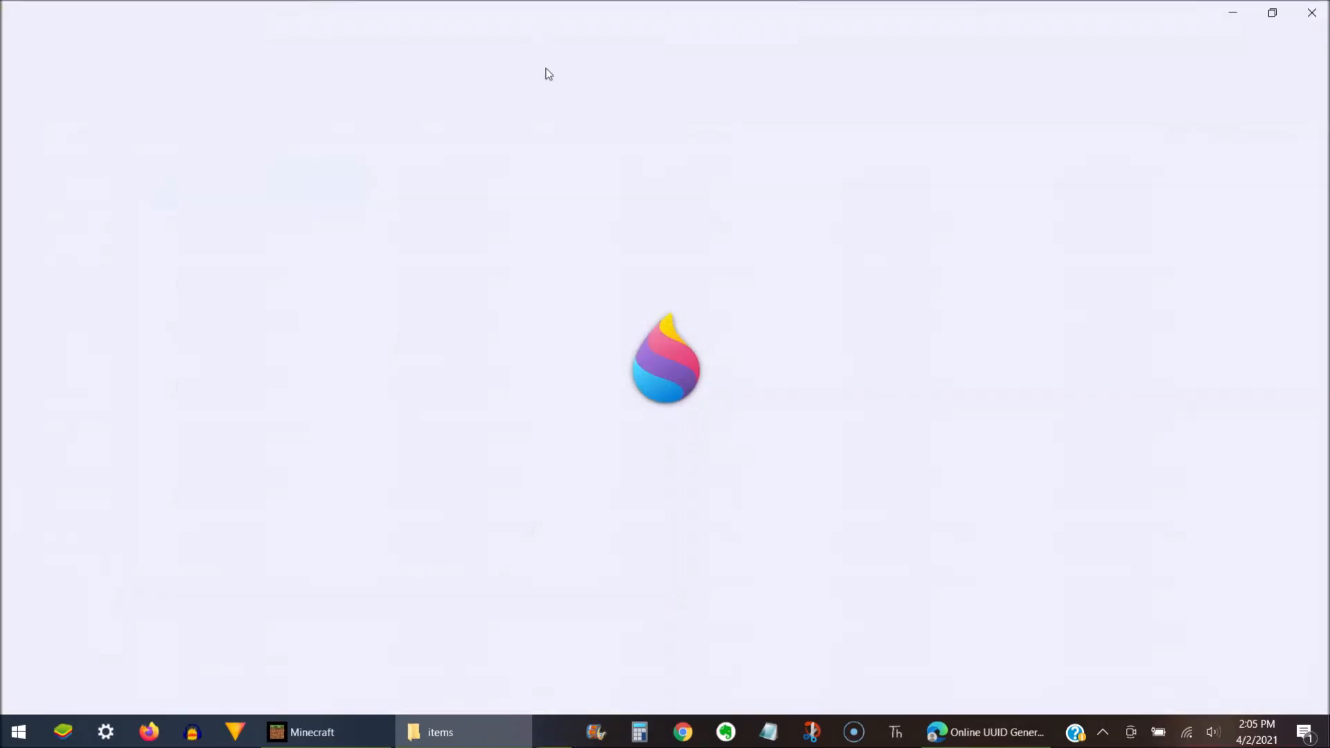
click(444, 734)
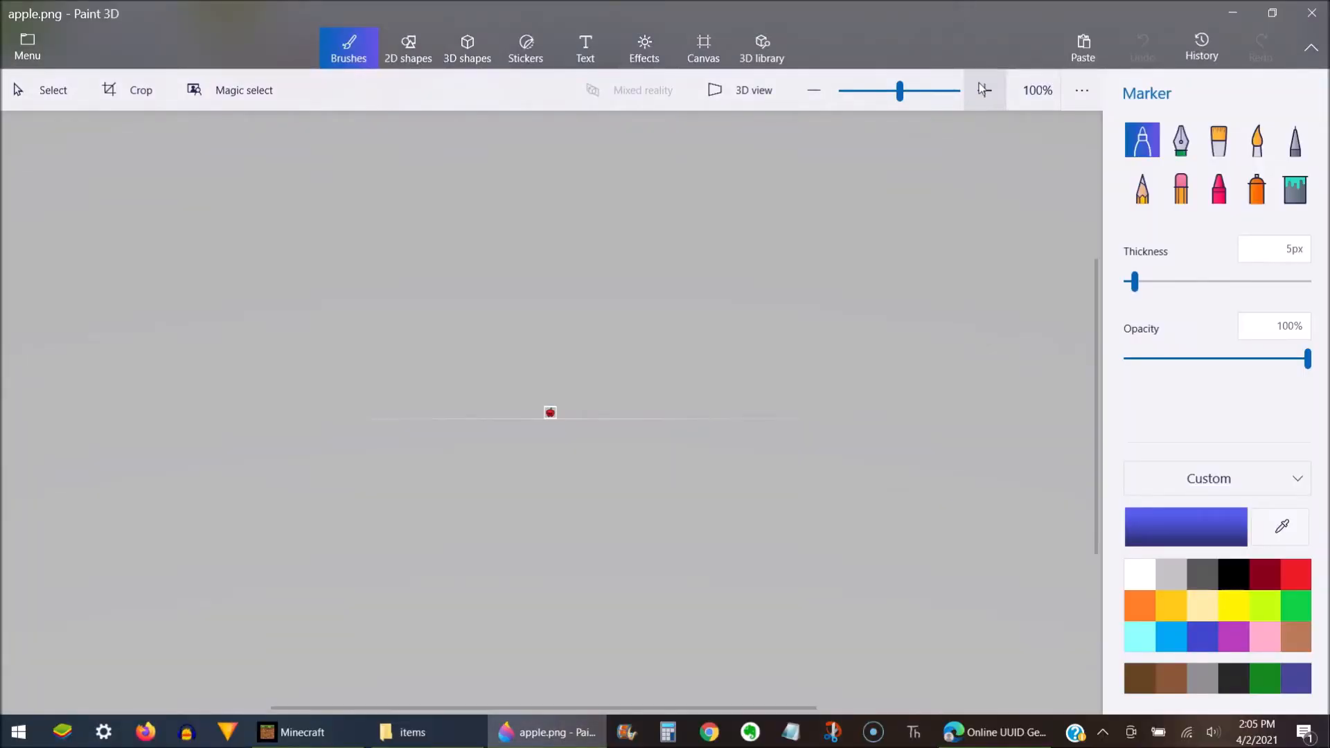
Try painting single blue pixels on the apple texture with the 1px Pixel pen, and undo them.
click(984, 89)
click(984, 89)
click(984, 89)
click(984, 89)
click(984, 90)
click(984, 89)
click(985, 89)
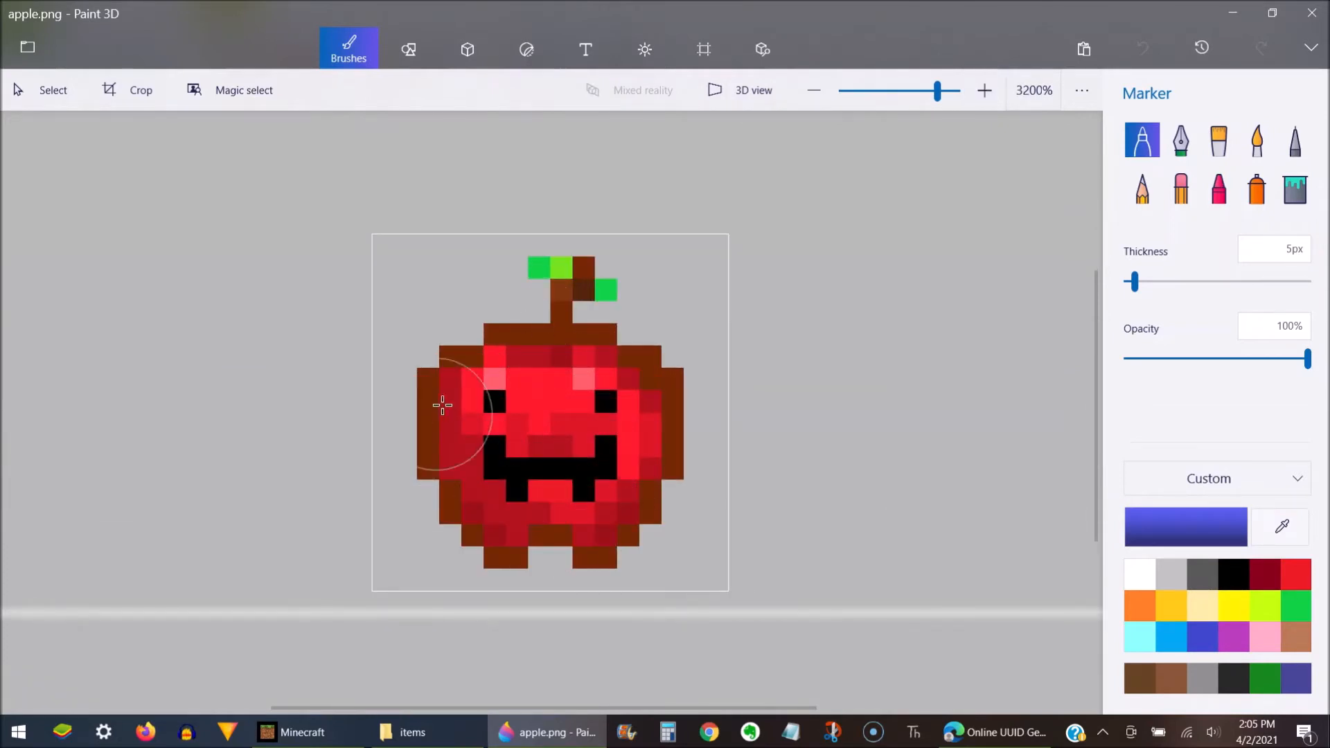
click(1292, 147)
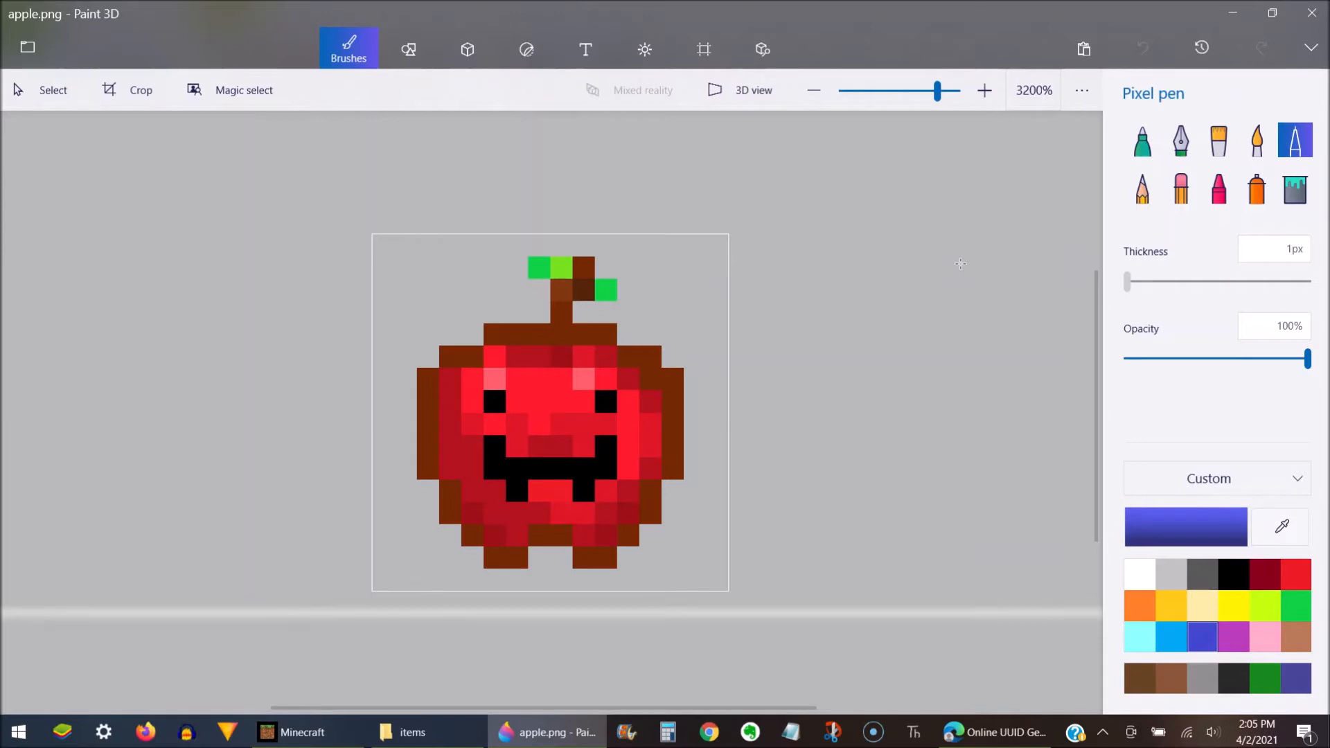
click(558, 374)
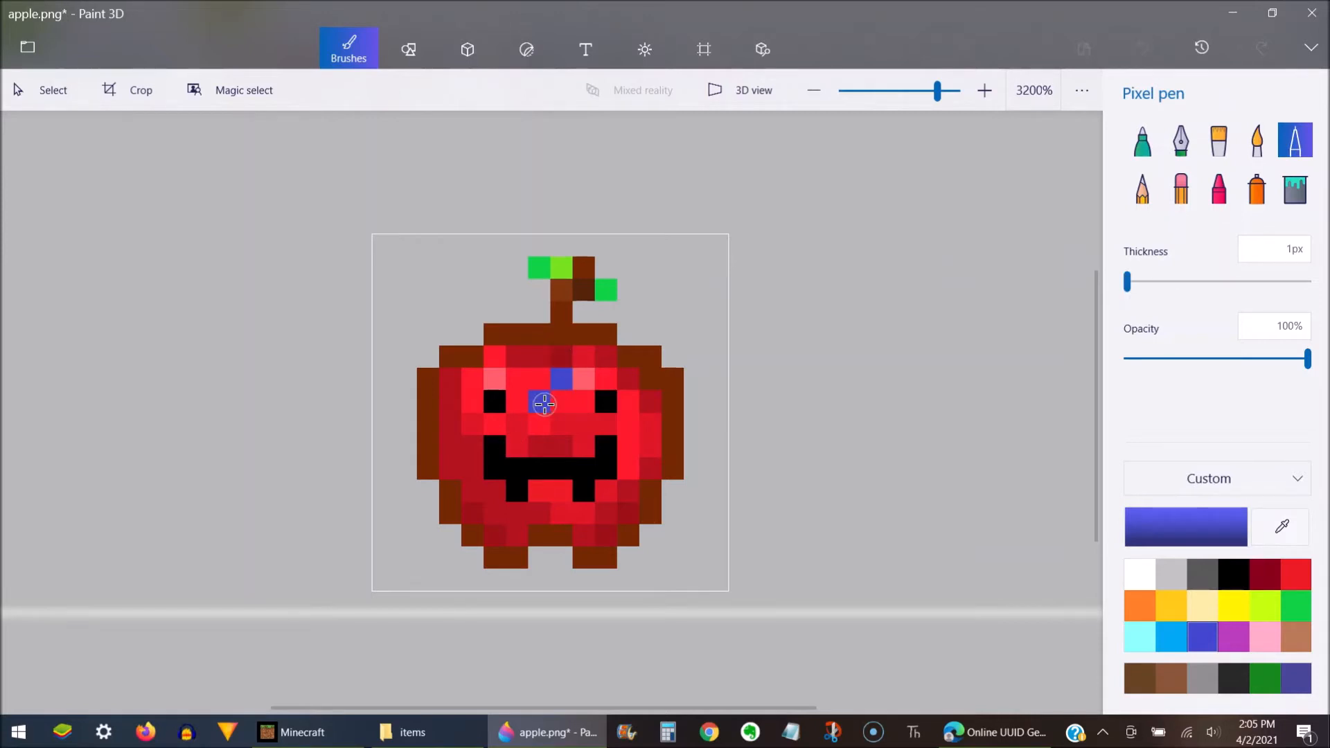
click(545, 403)
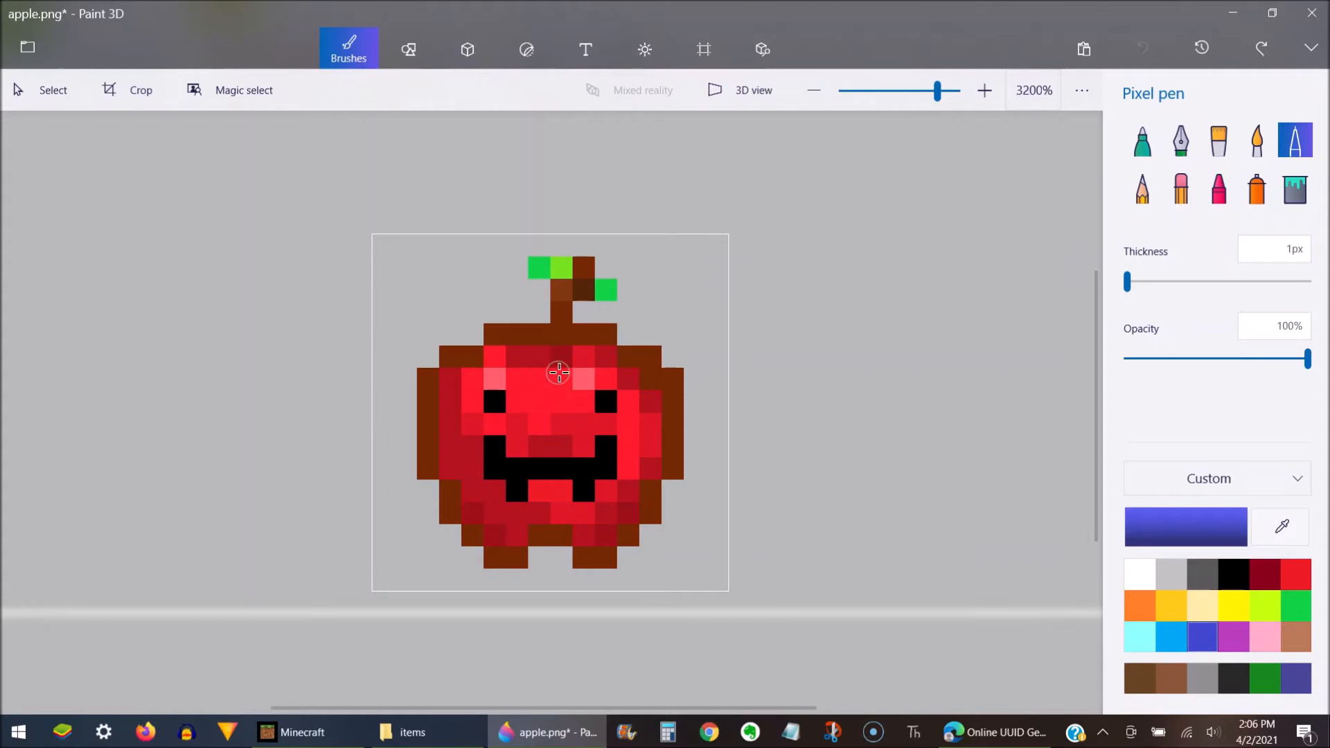
click(548, 269)
key(ctrl+z)
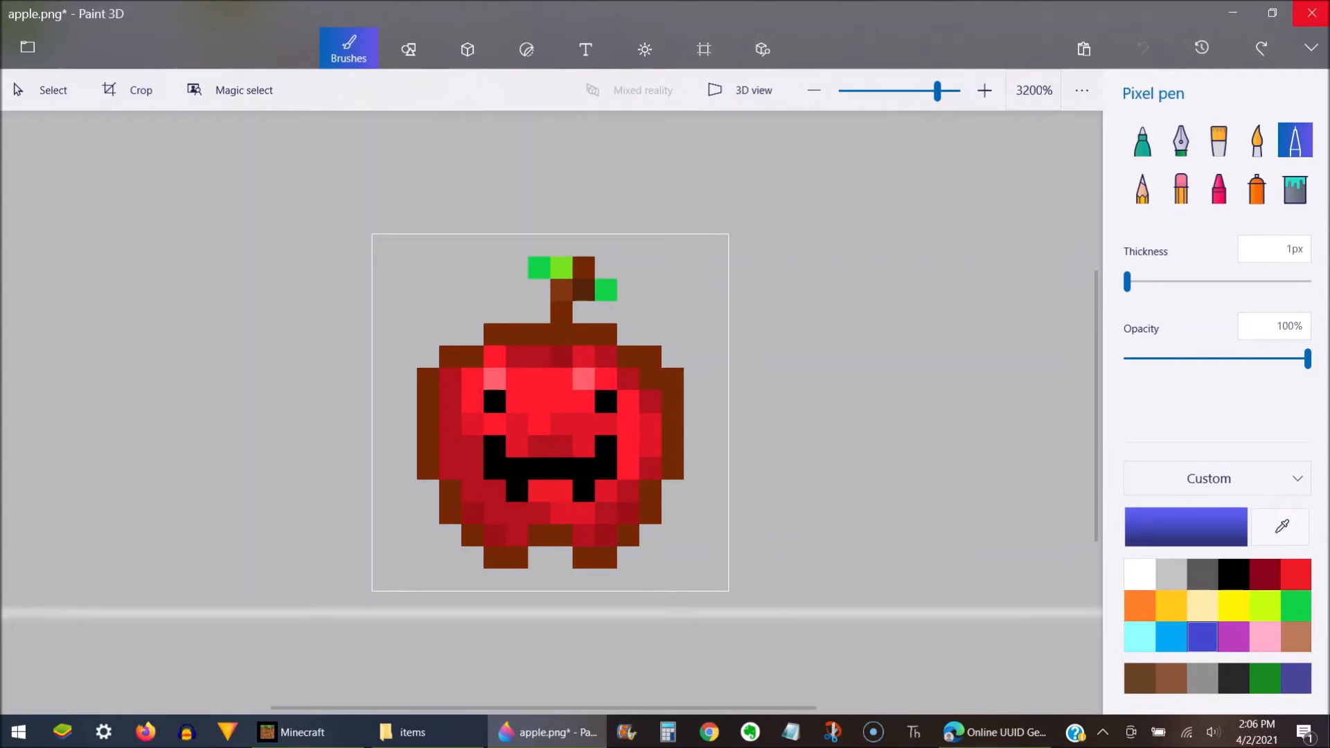
Close apple.png with its changes saved, and return to the Vanilla_Resource_Pack_1.16.210 folder.
key(alt+F4)
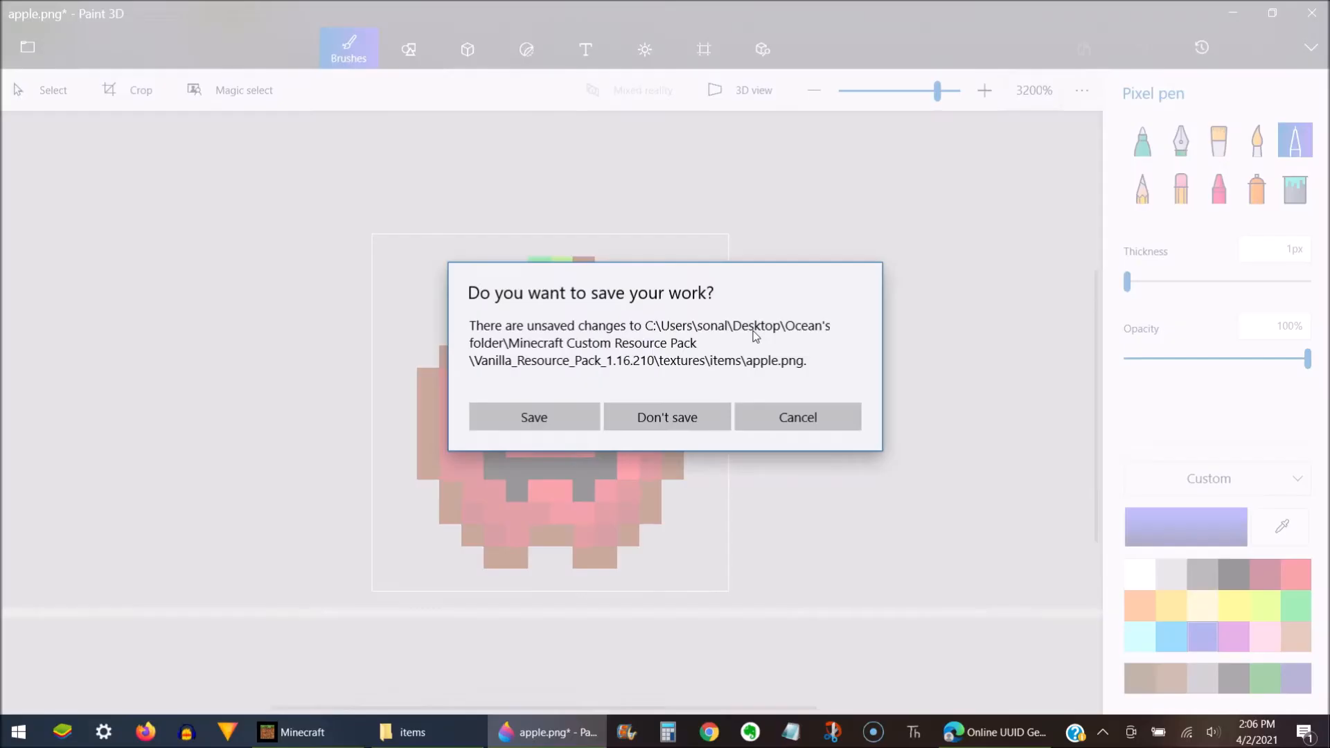
click(552, 431)
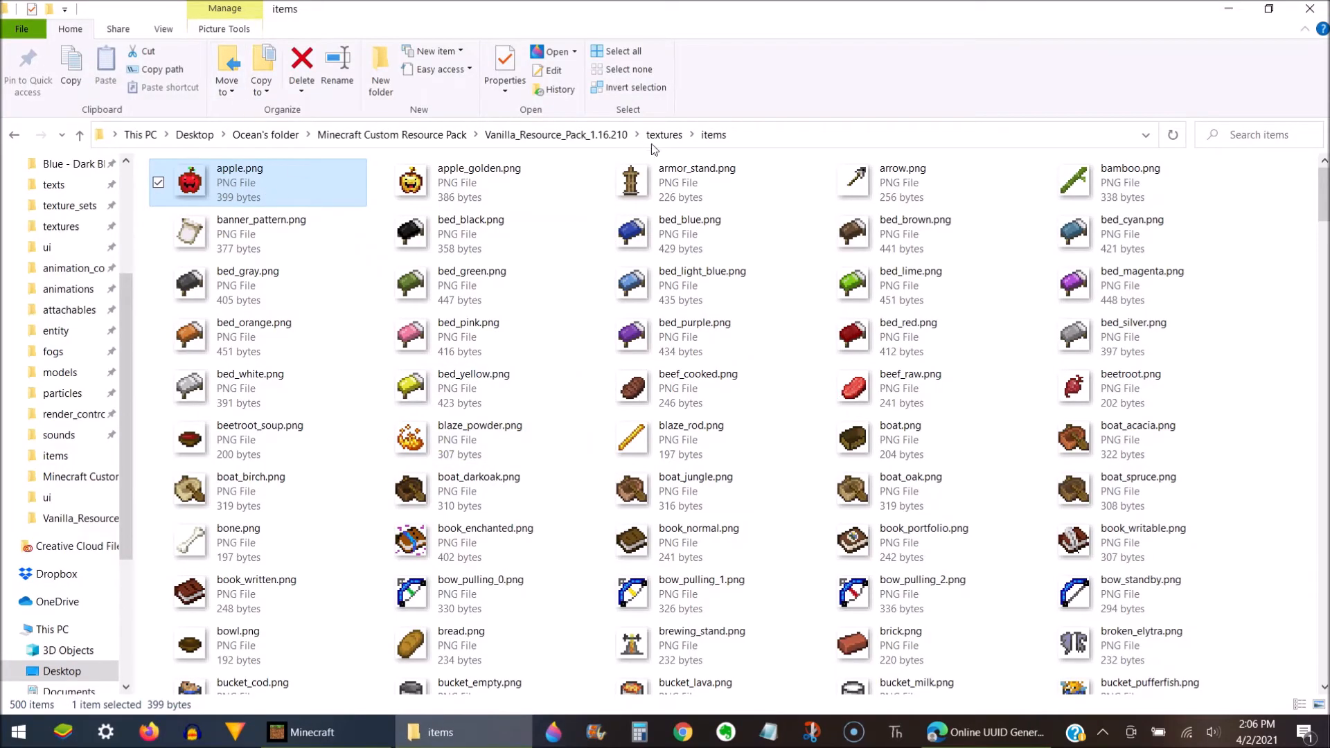
click(582, 136)
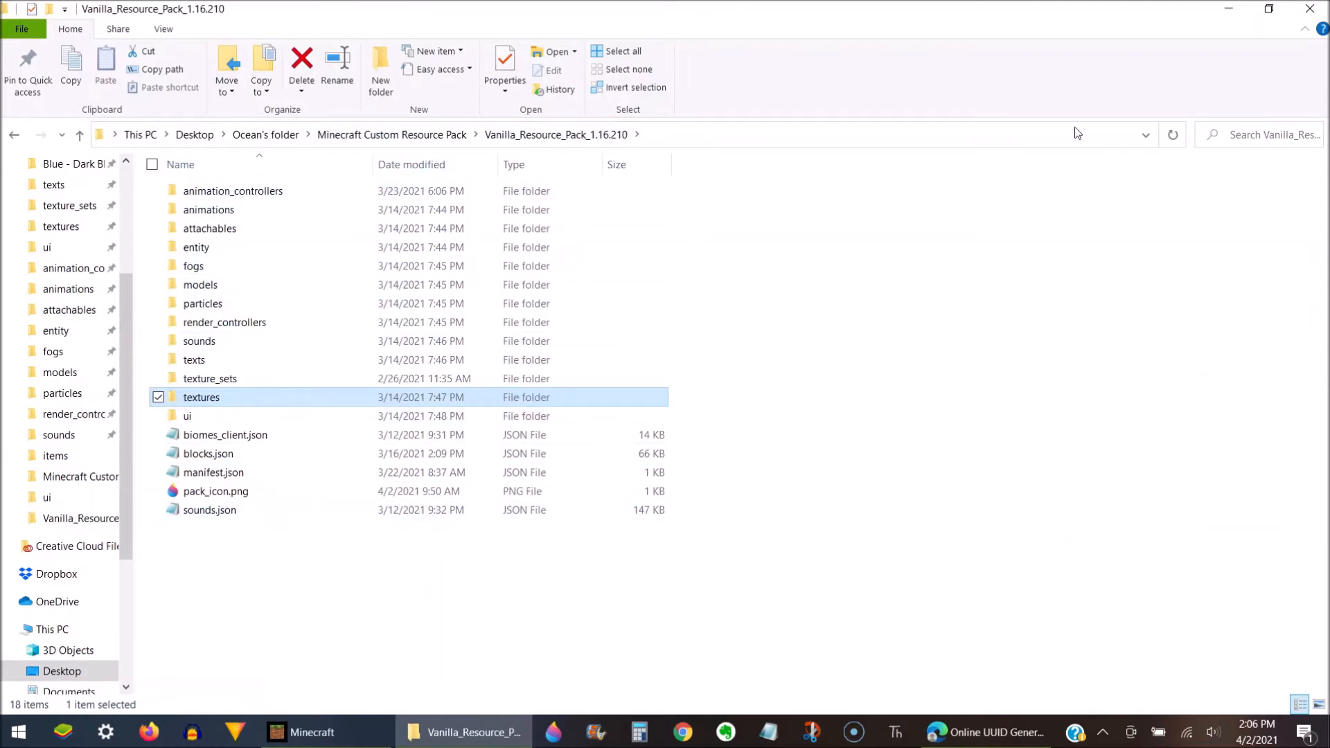
click(1130, 269)
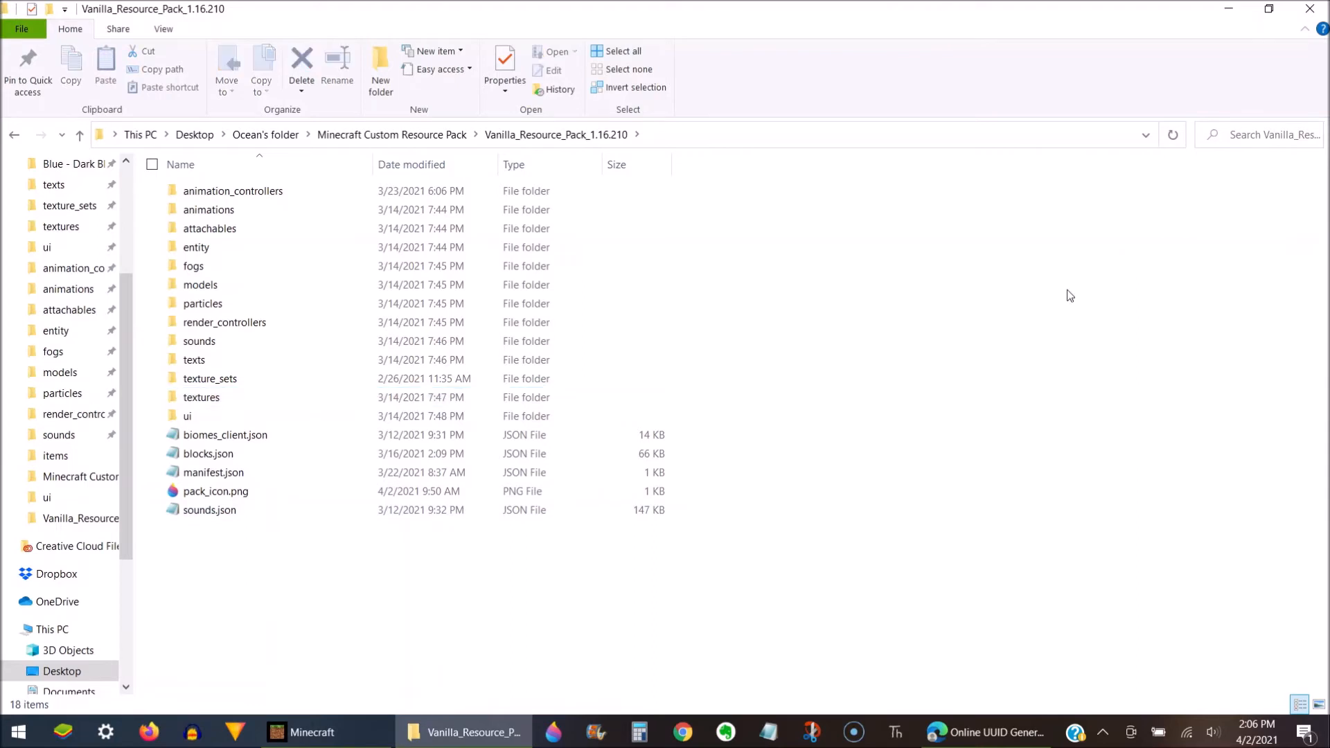
Compress all items in the Vanilla_Resource_Pack_1.16.210 folder into Vanilla_Resource_Pack_1.16.210.zip with 7-Zip, using the zip format.
click(488, 200)
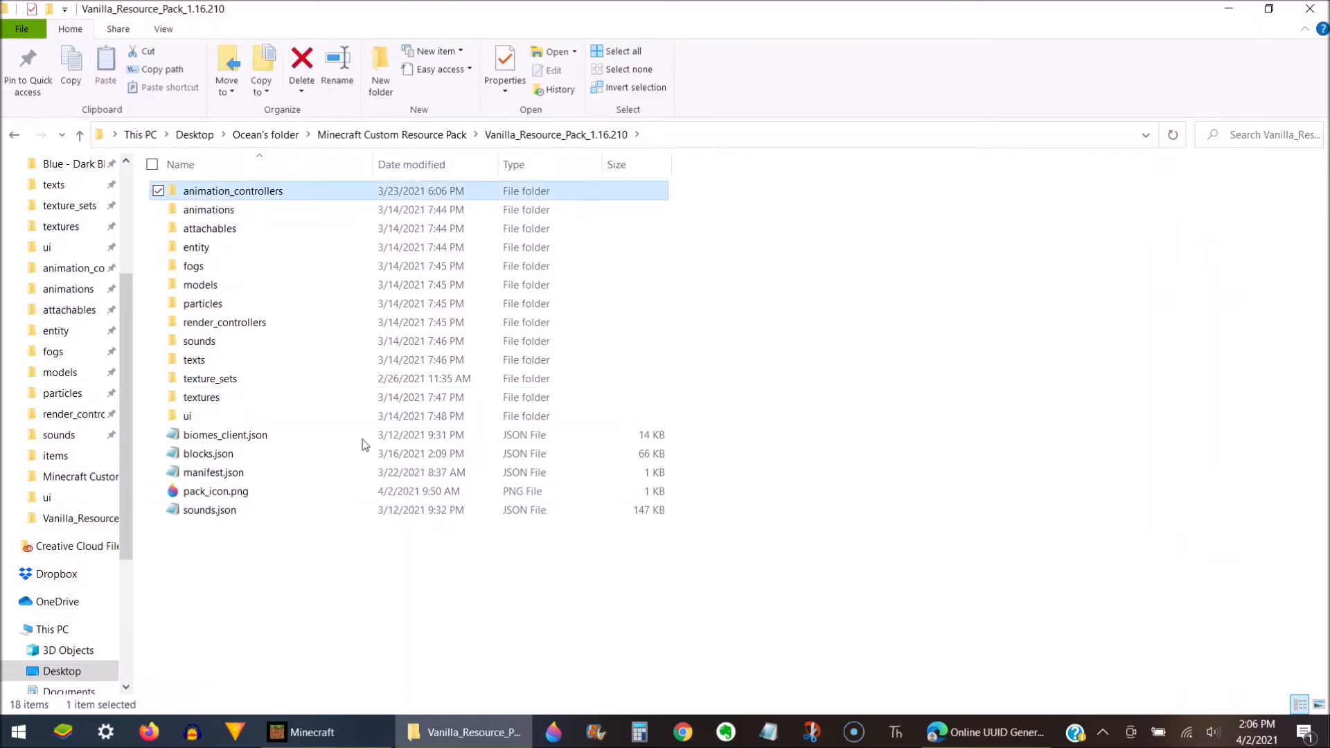
shift+click(291, 518)
click(307, 550)
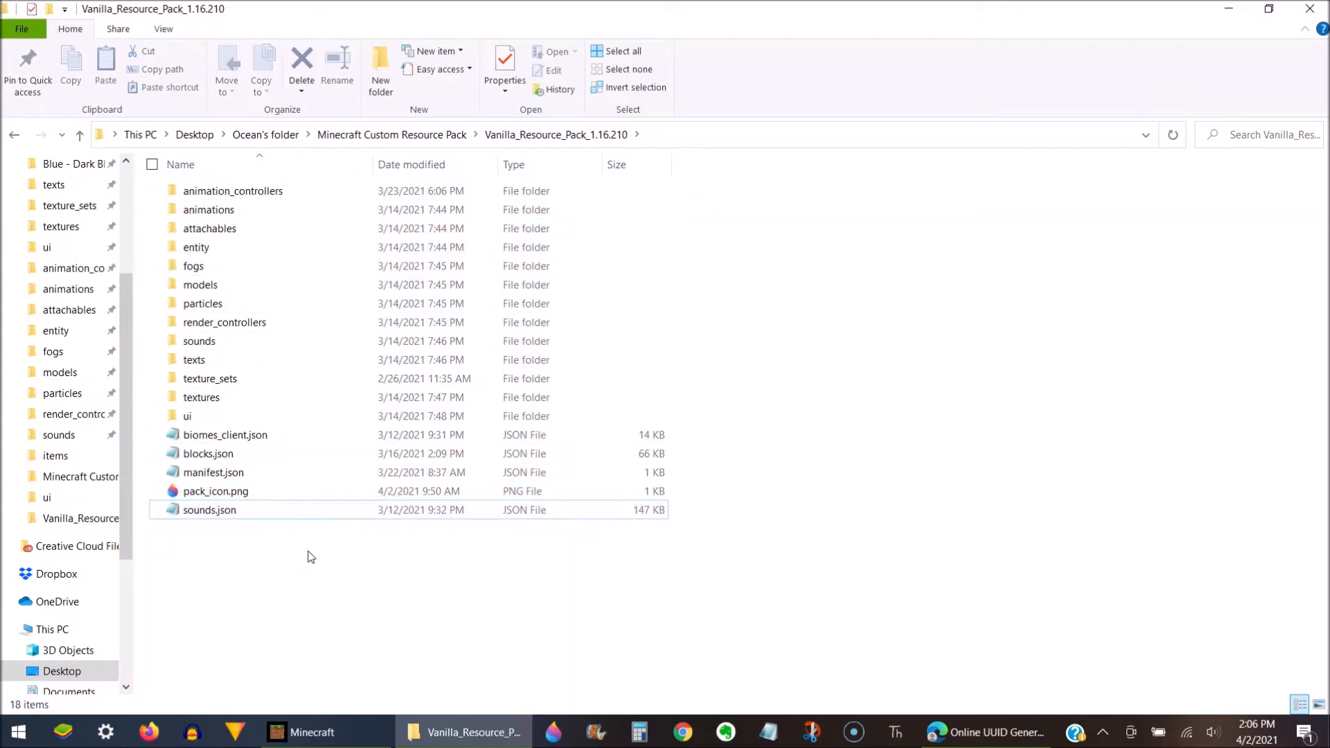
key(ctrl+a)
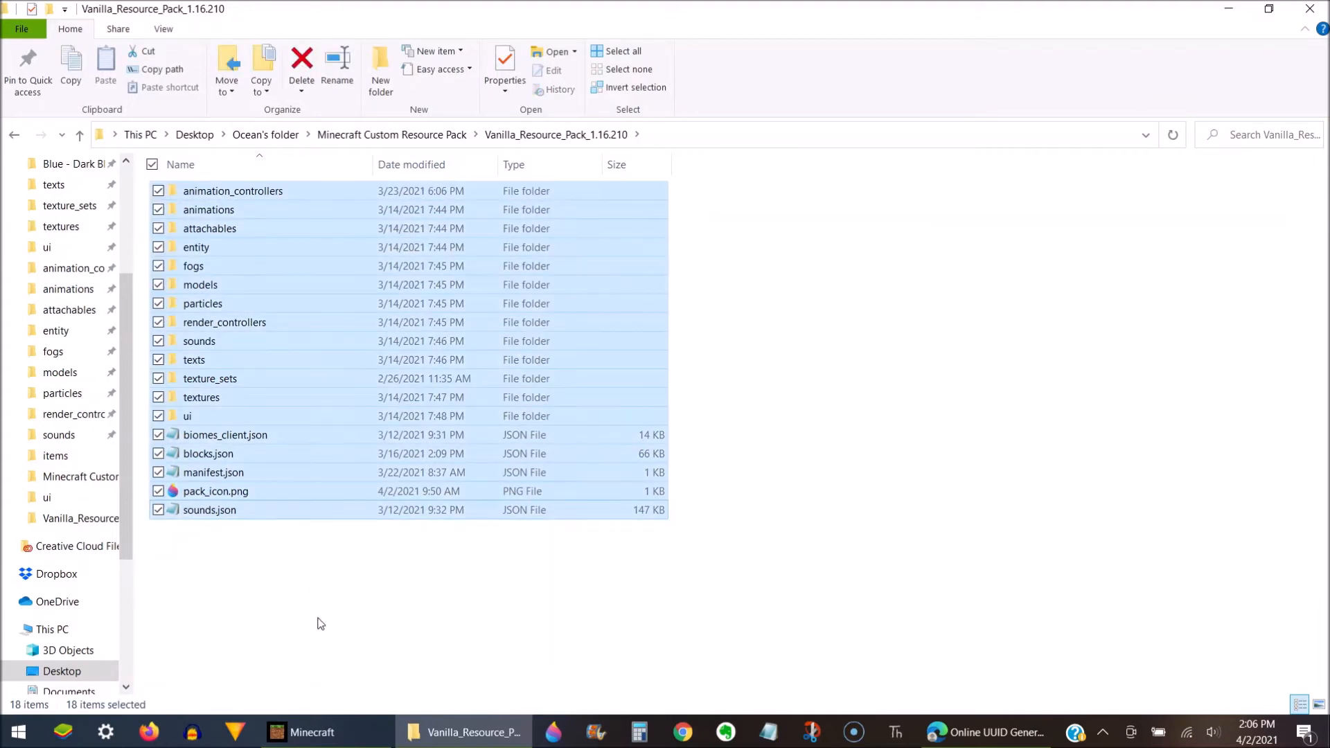
right_click(376, 325)
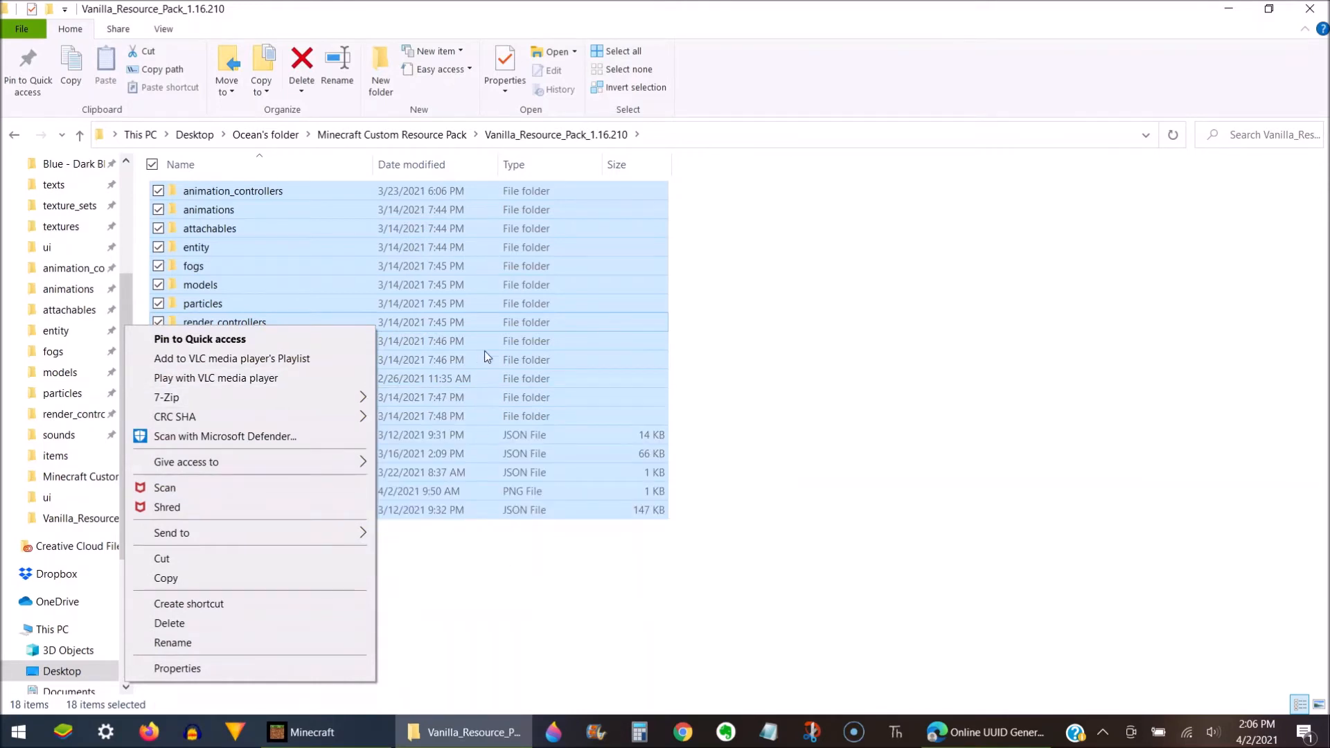
mouse_move(237, 405)
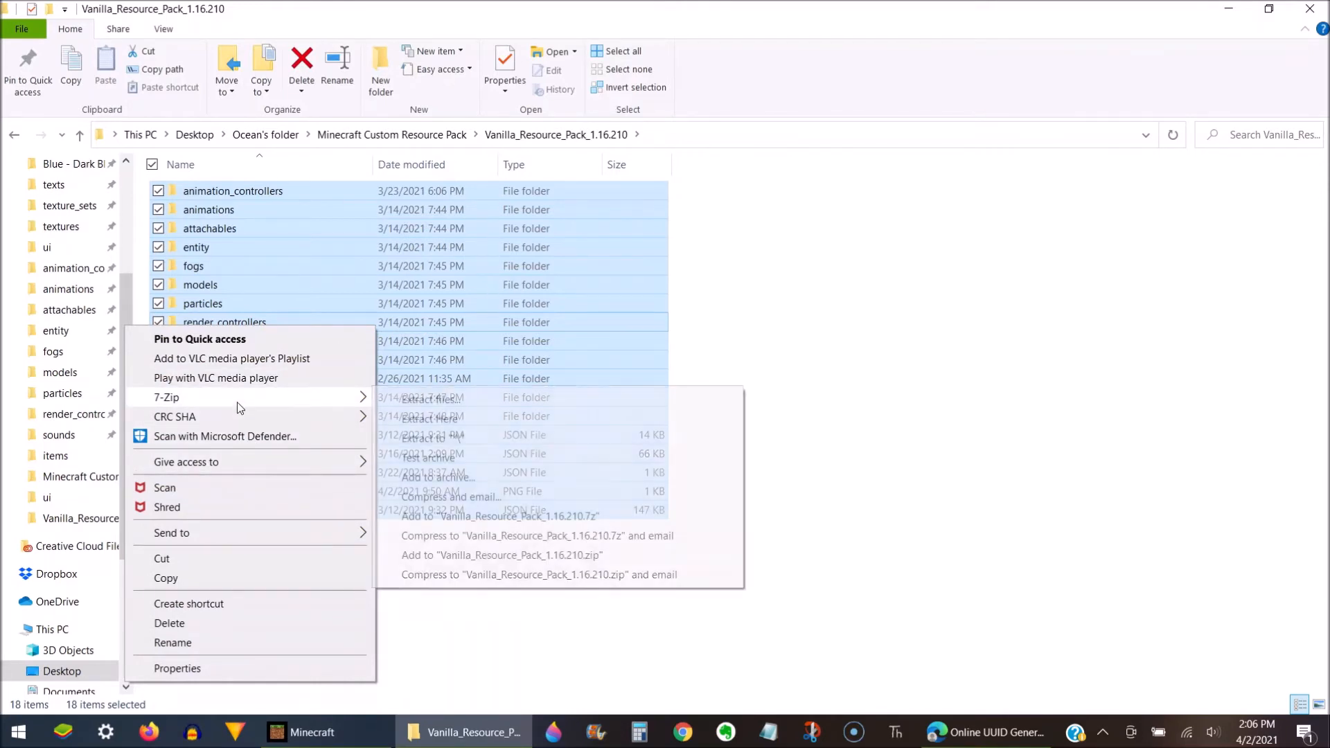
click(446, 476)
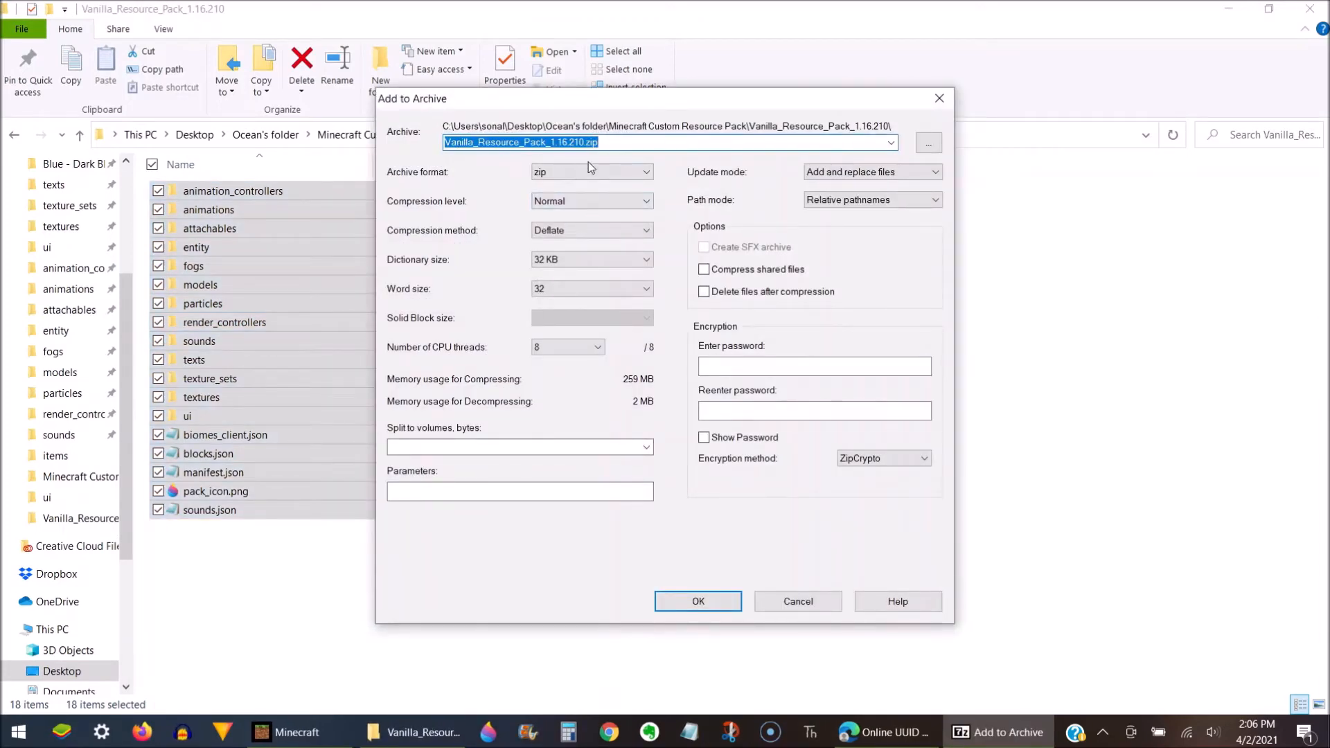
click(700, 601)
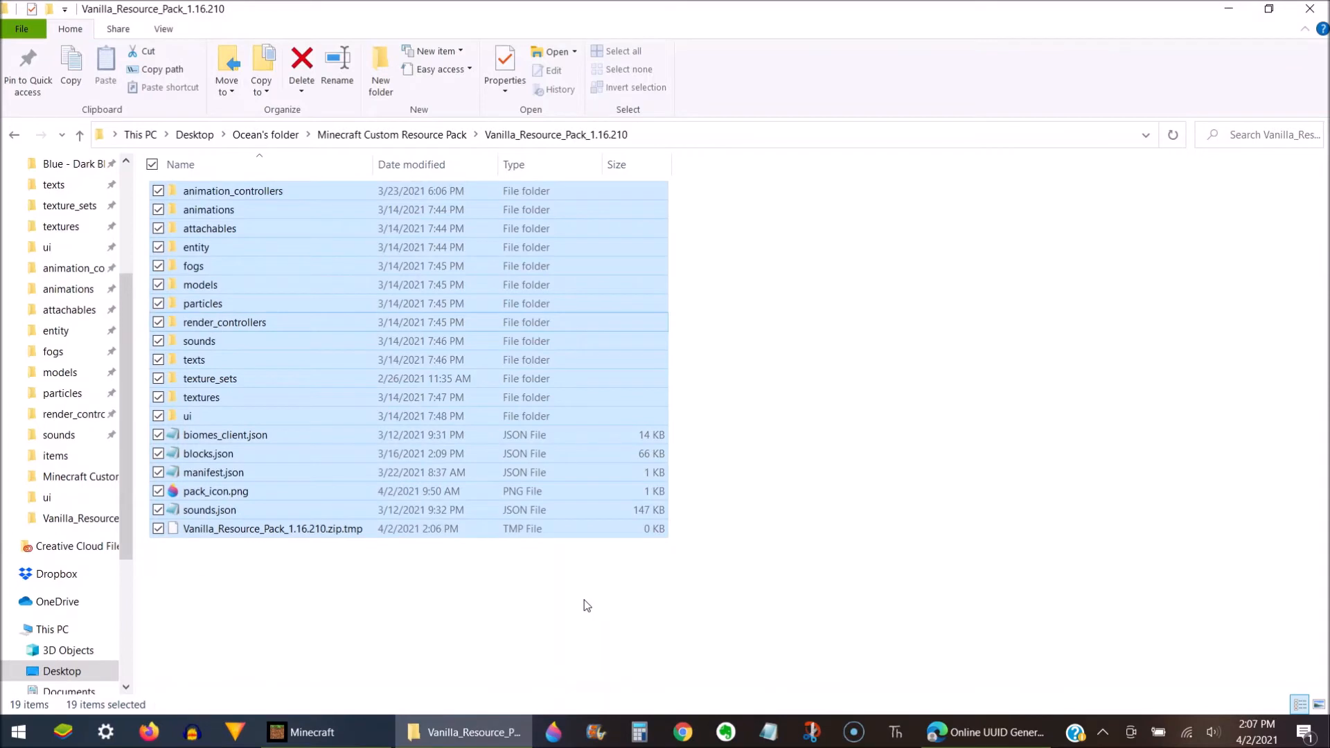
Rename the zip archive as Vanilla_Resource_Pack_1.16.210.mcpack and check the display option for file name extensions.
click(587, 605)
click(448, 530)
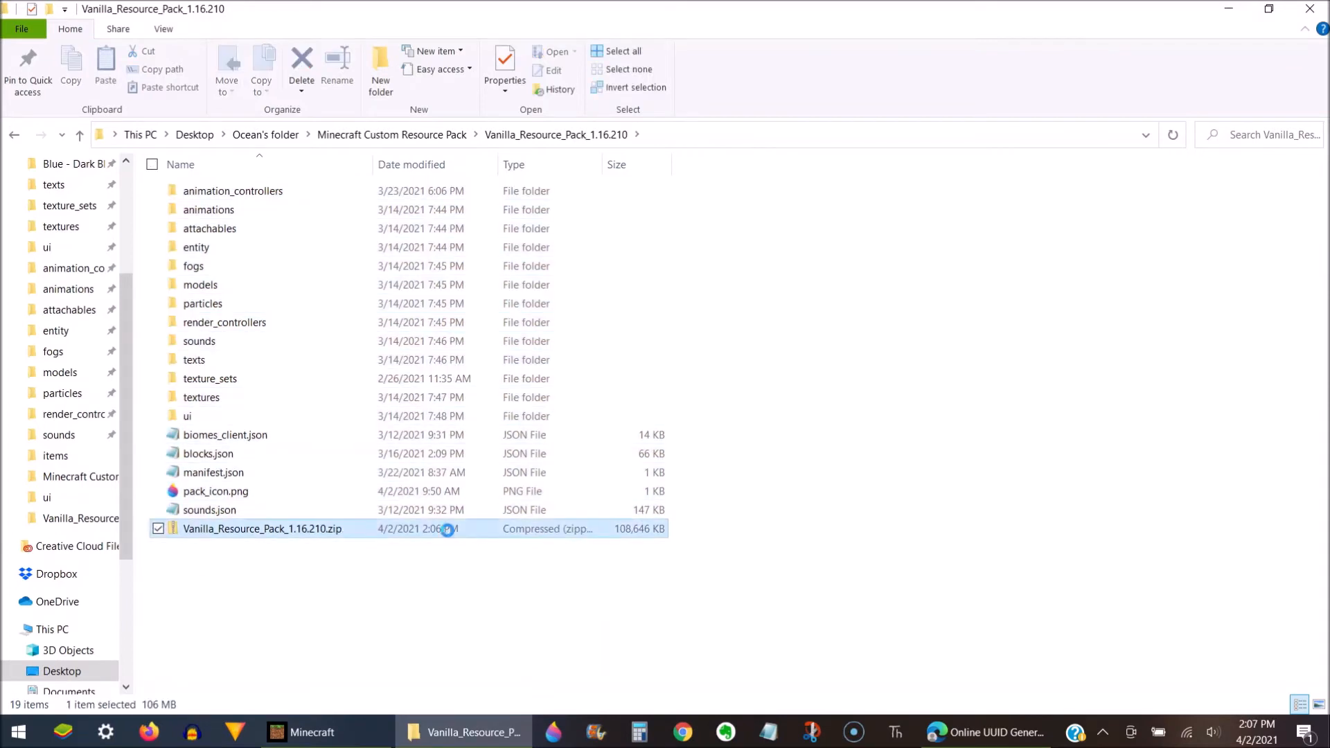
click(337, 70)
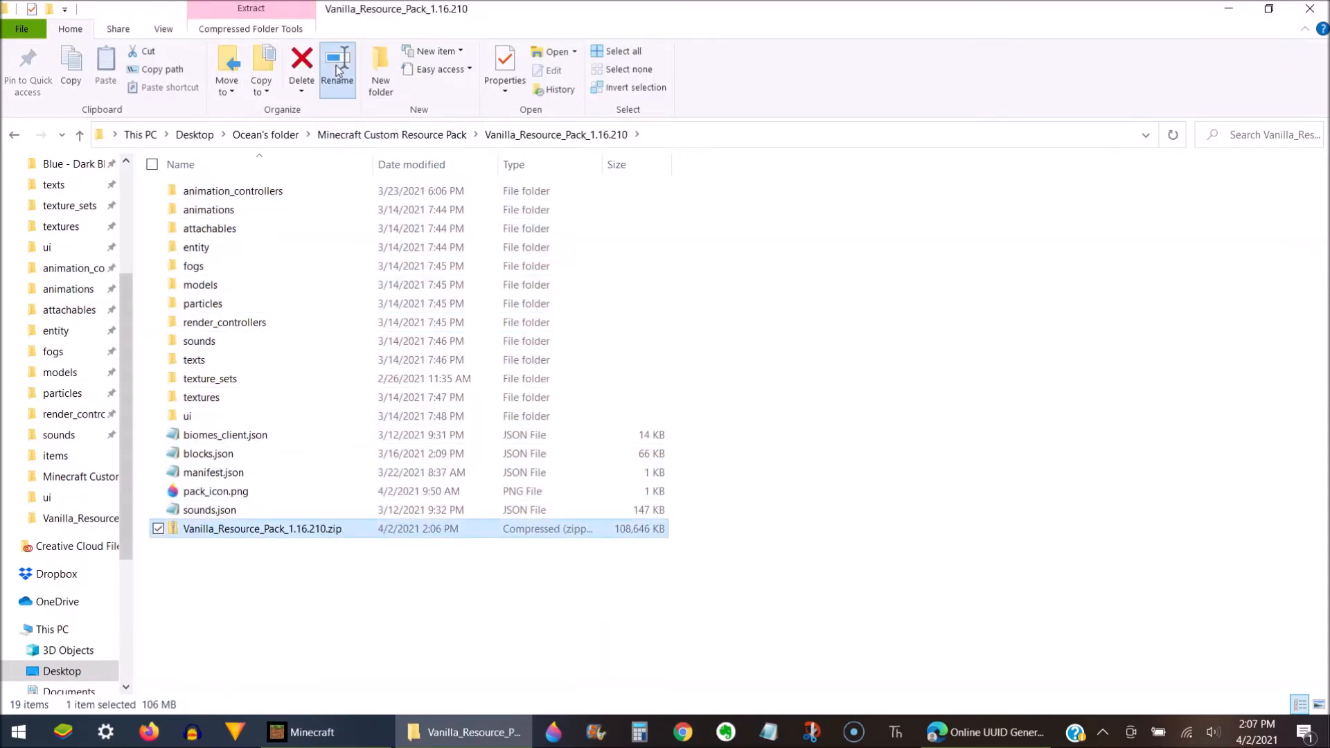
key(Right)
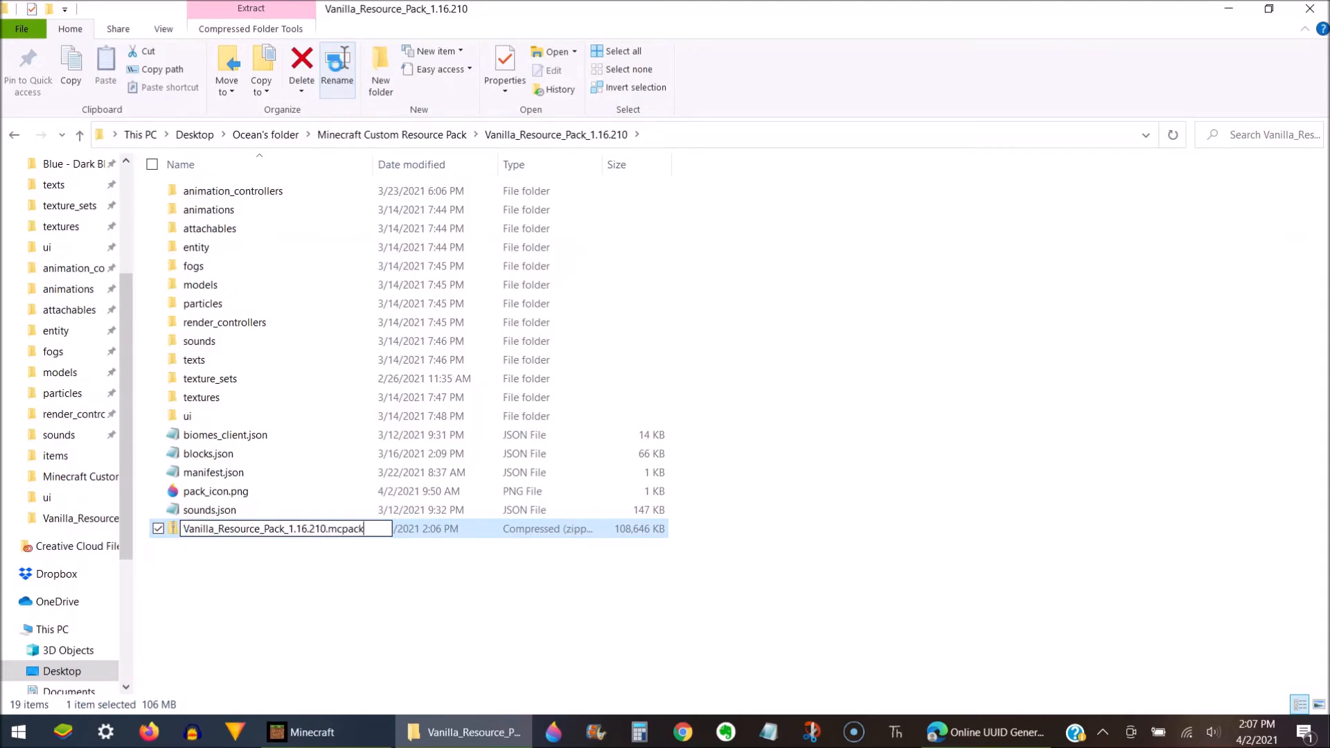
text(.mcpack)
key(Return)
click(747, 373)
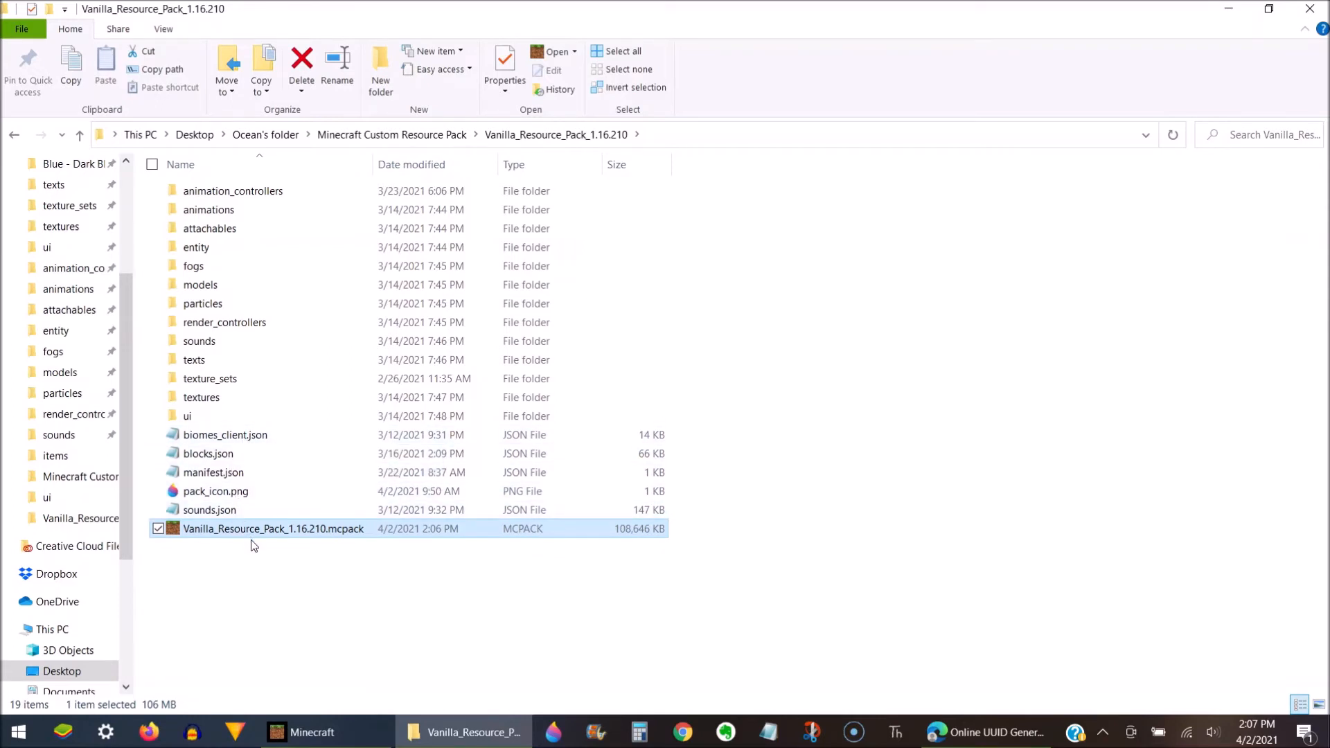
click(165, 33)
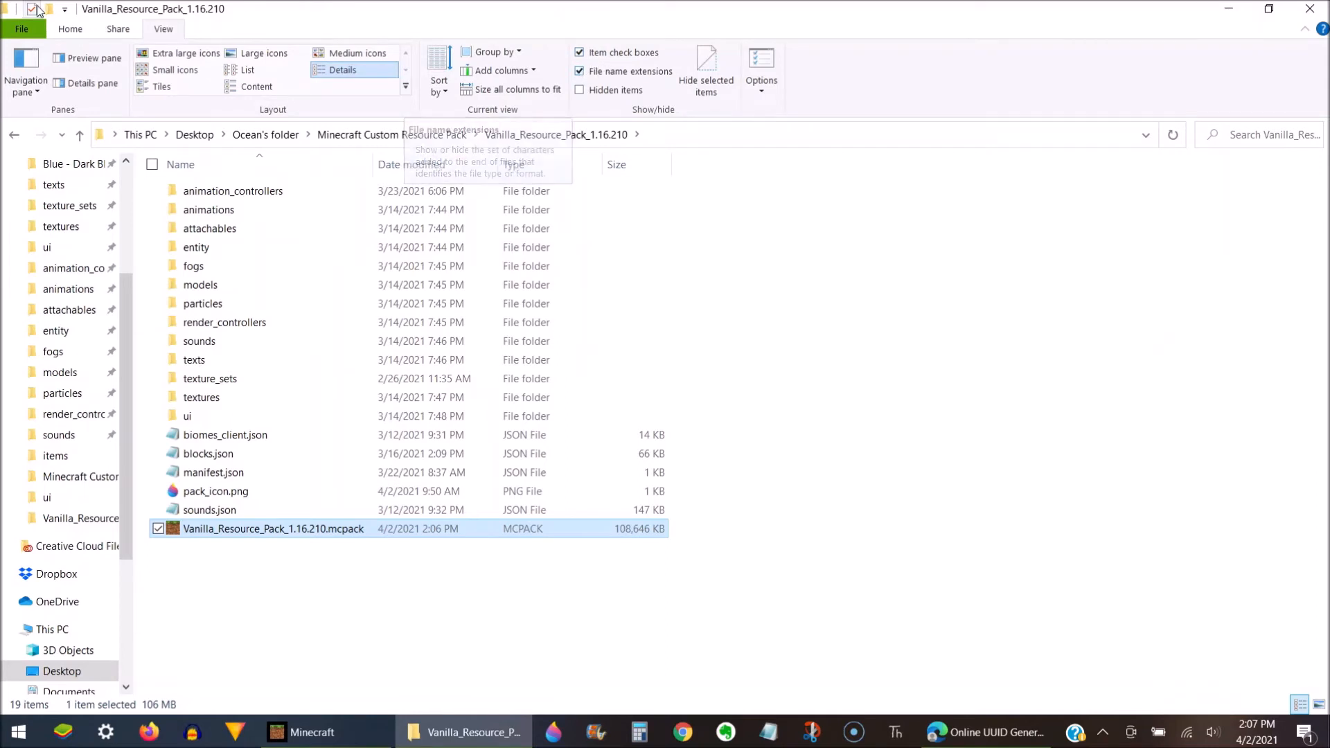
click(70, 31)
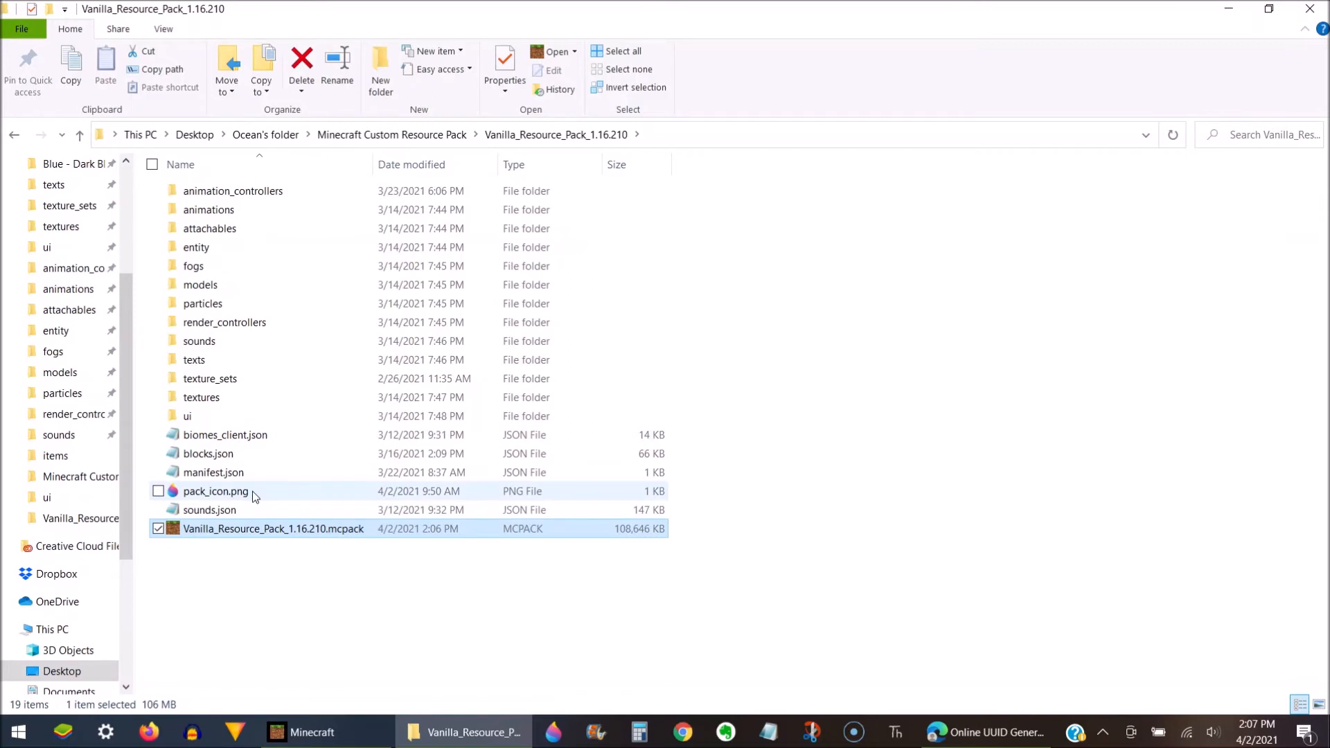
Move the .mcpack file up into the Minecraft Custom Resource Pack folder and import it into Minecraft.
drag(267, 537, 389, 136)
click(389, 134)
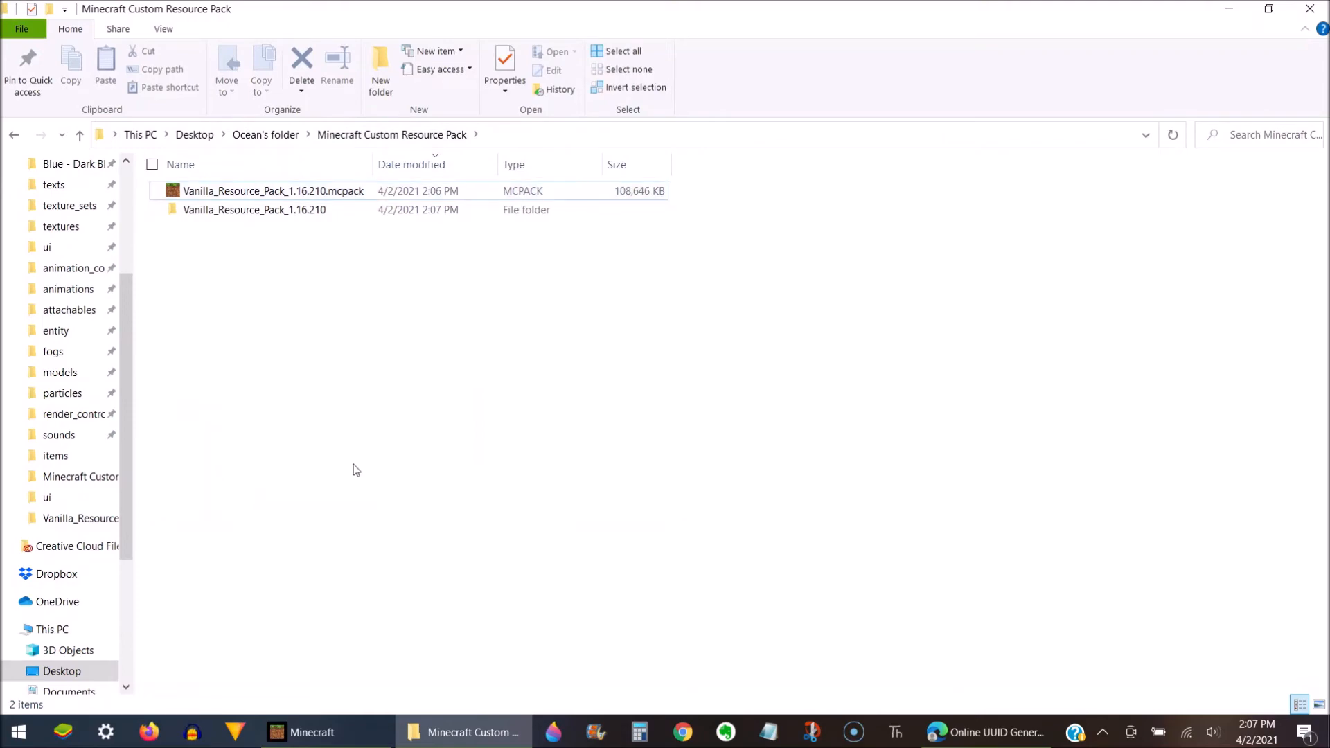
double_click(380, 196)
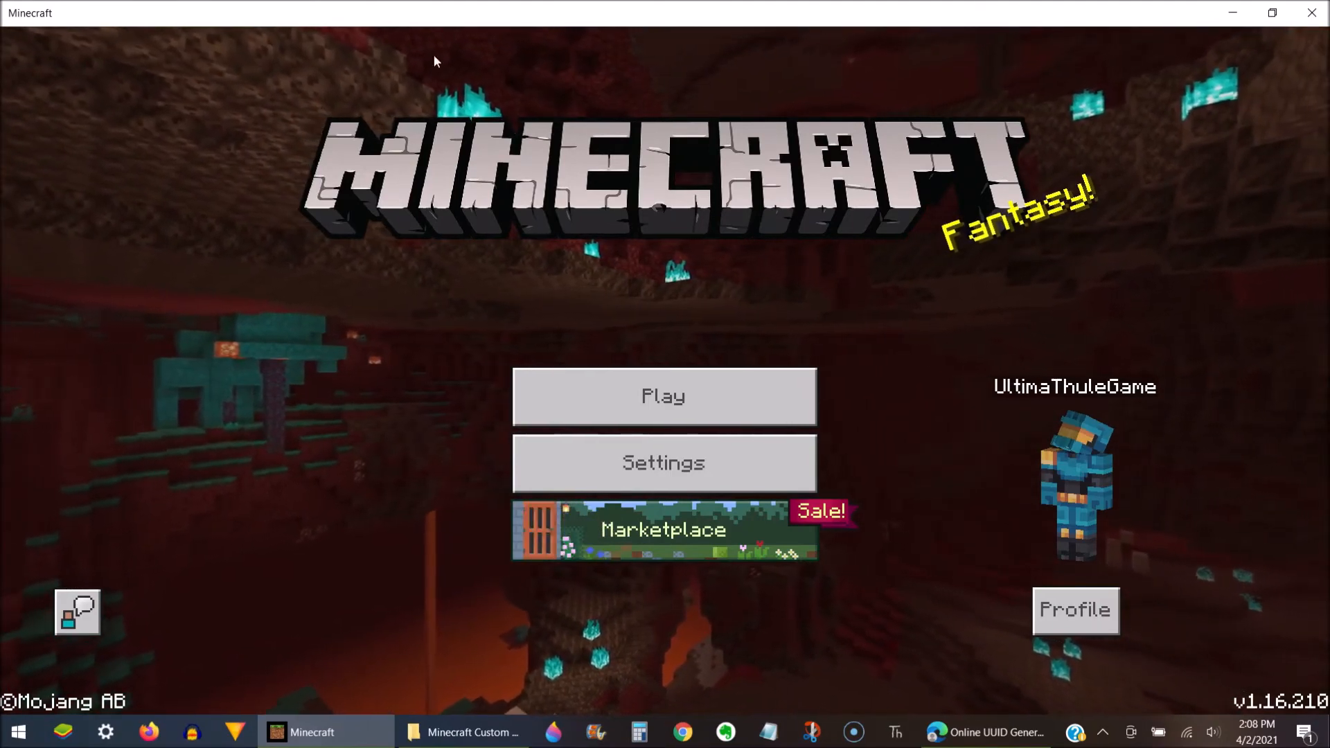
Open the Global Resources settings in Minecraft and expand the list of owned packs.
click(668, 464)
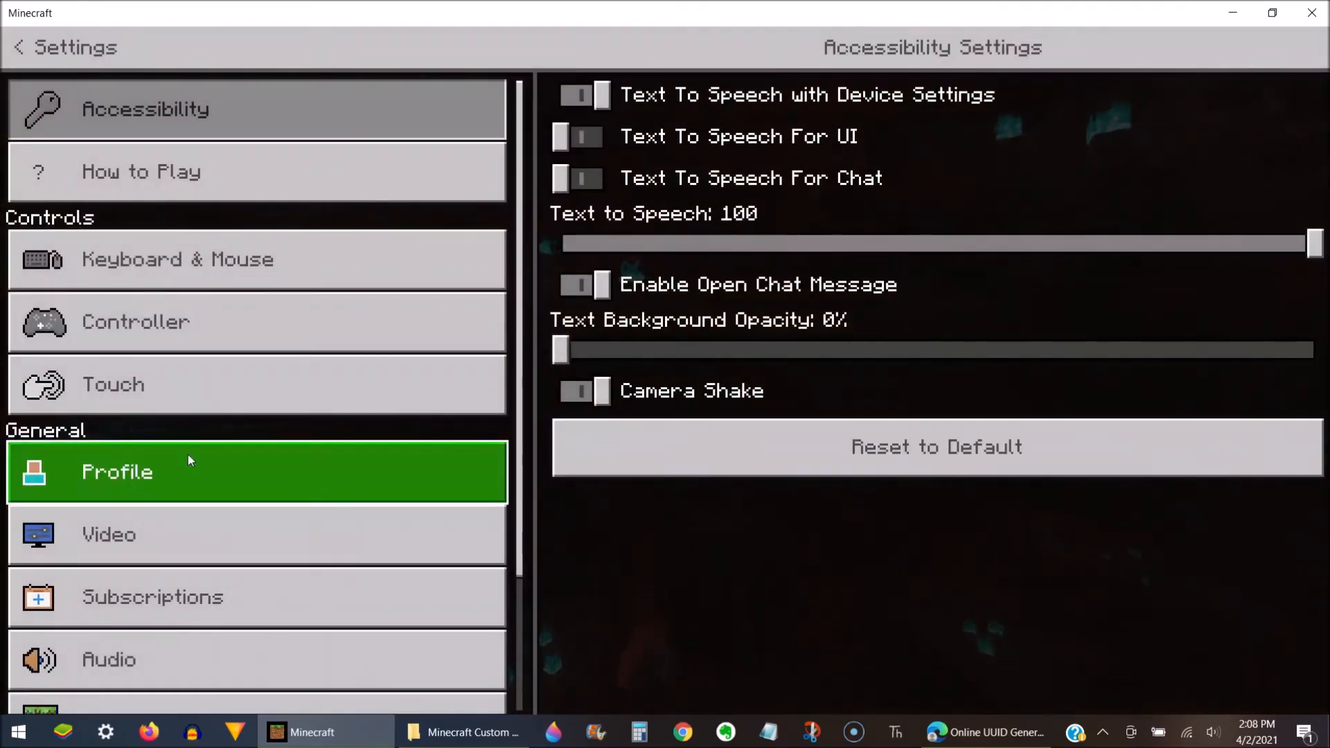
scroll(189, 455, down, 2)
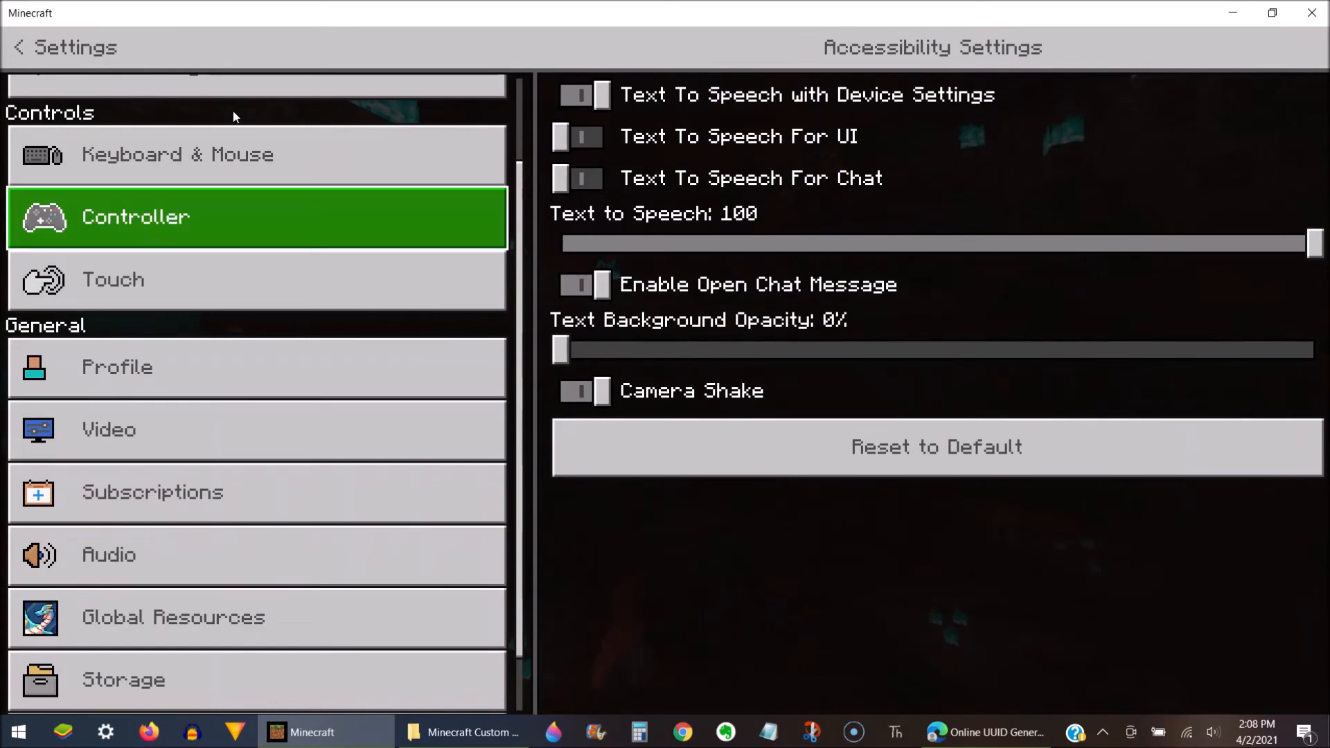
click(130, 627)
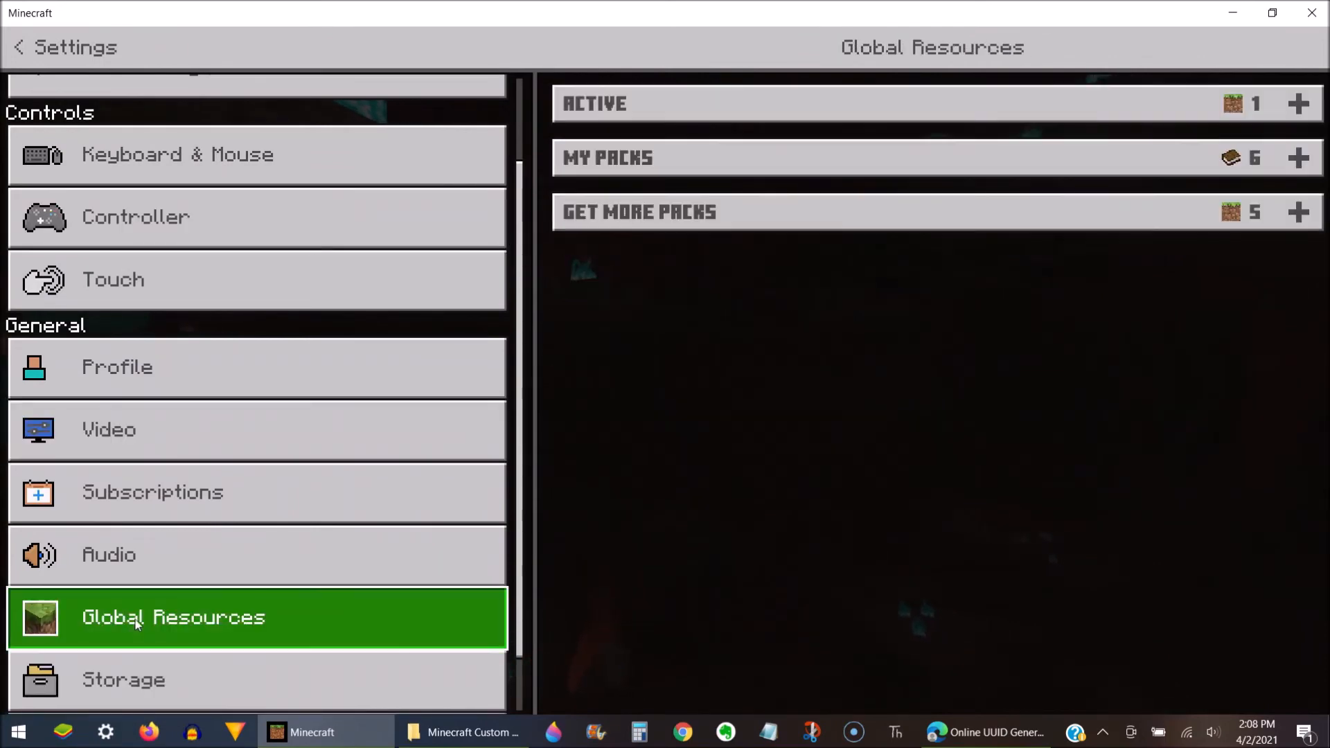
click(907, 159)
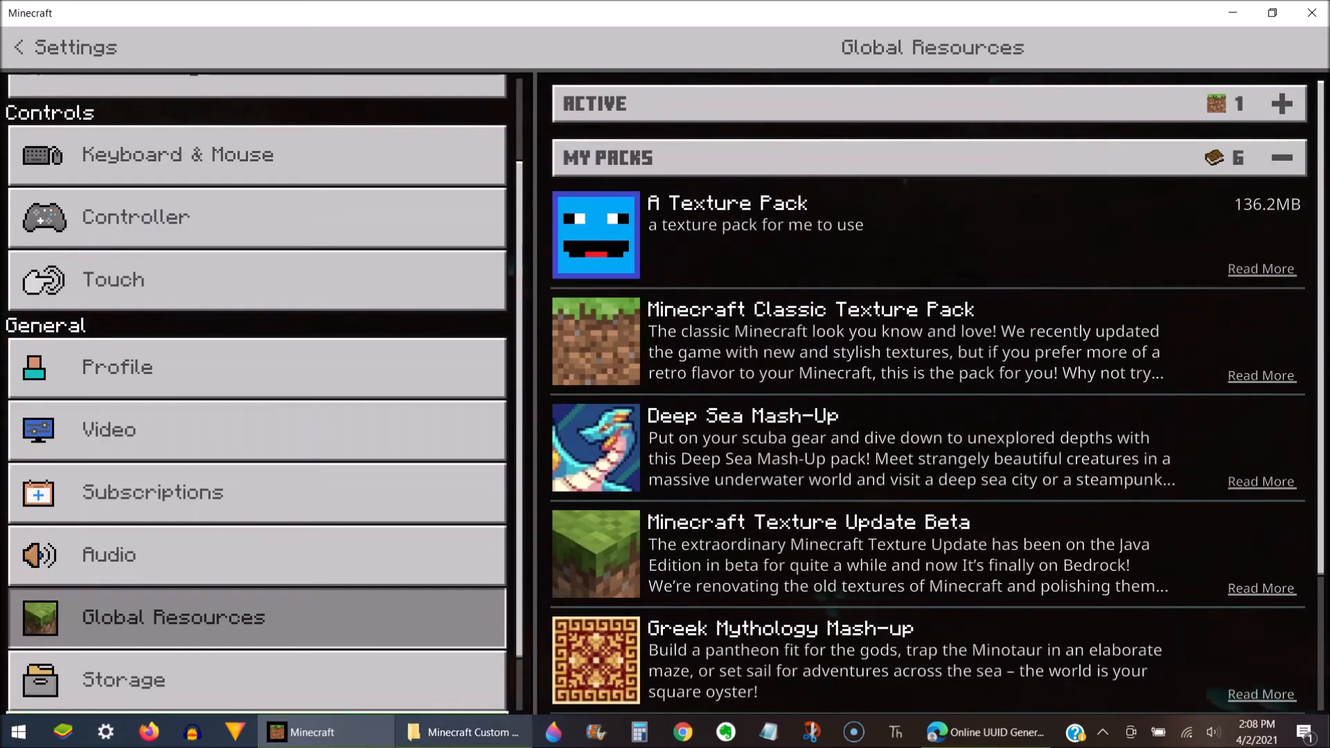
Switch to File Explorer, view pack_icon.png from the Vanilla_Resource_Pack_1.16.210 folder enlarged in Paint 3D, and close it.
click(467, 732)
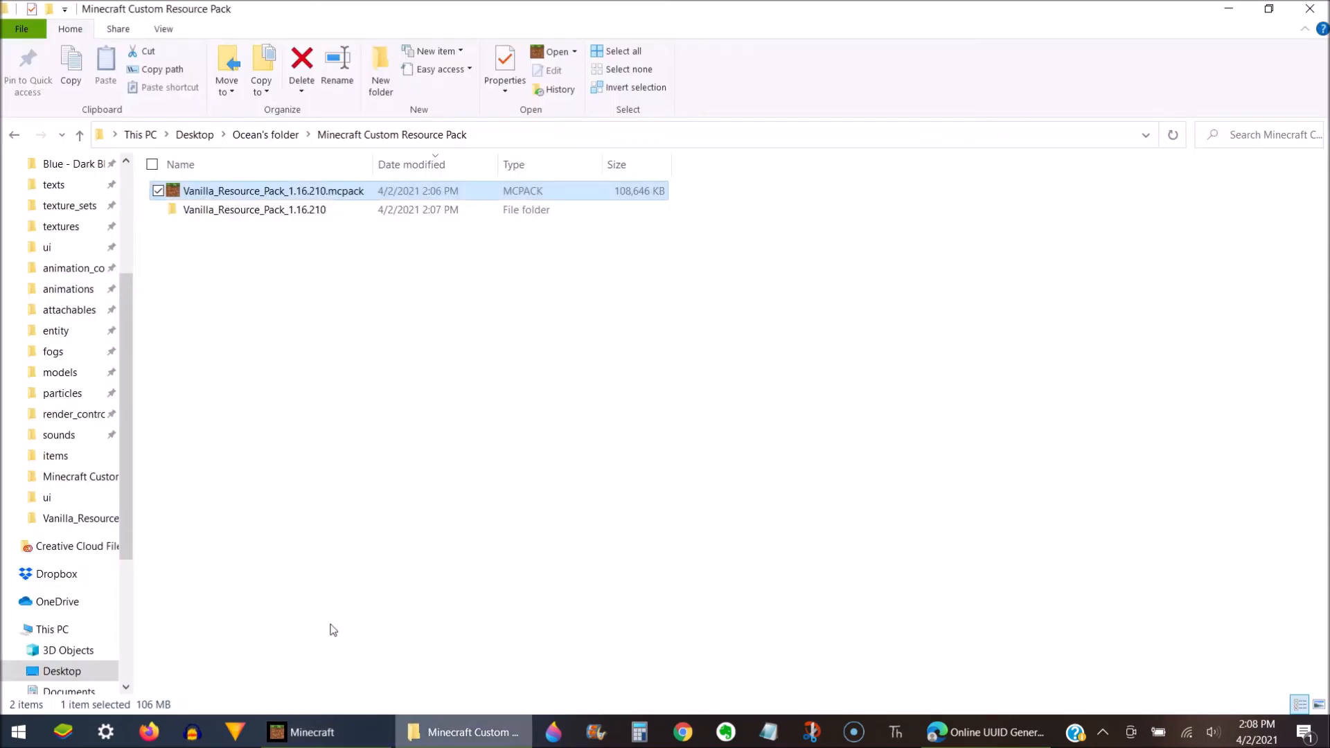
double_click(309, 210)
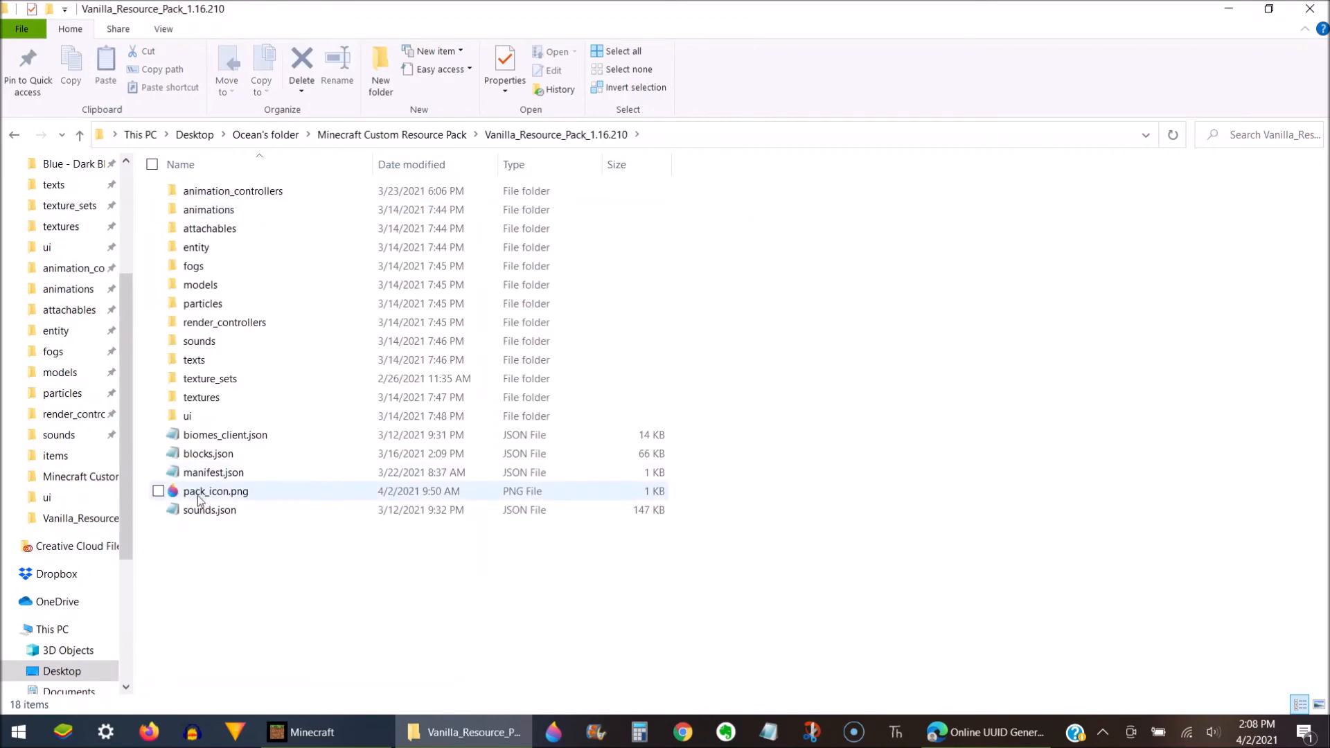
click(187, 492)
double_click(188, 491)
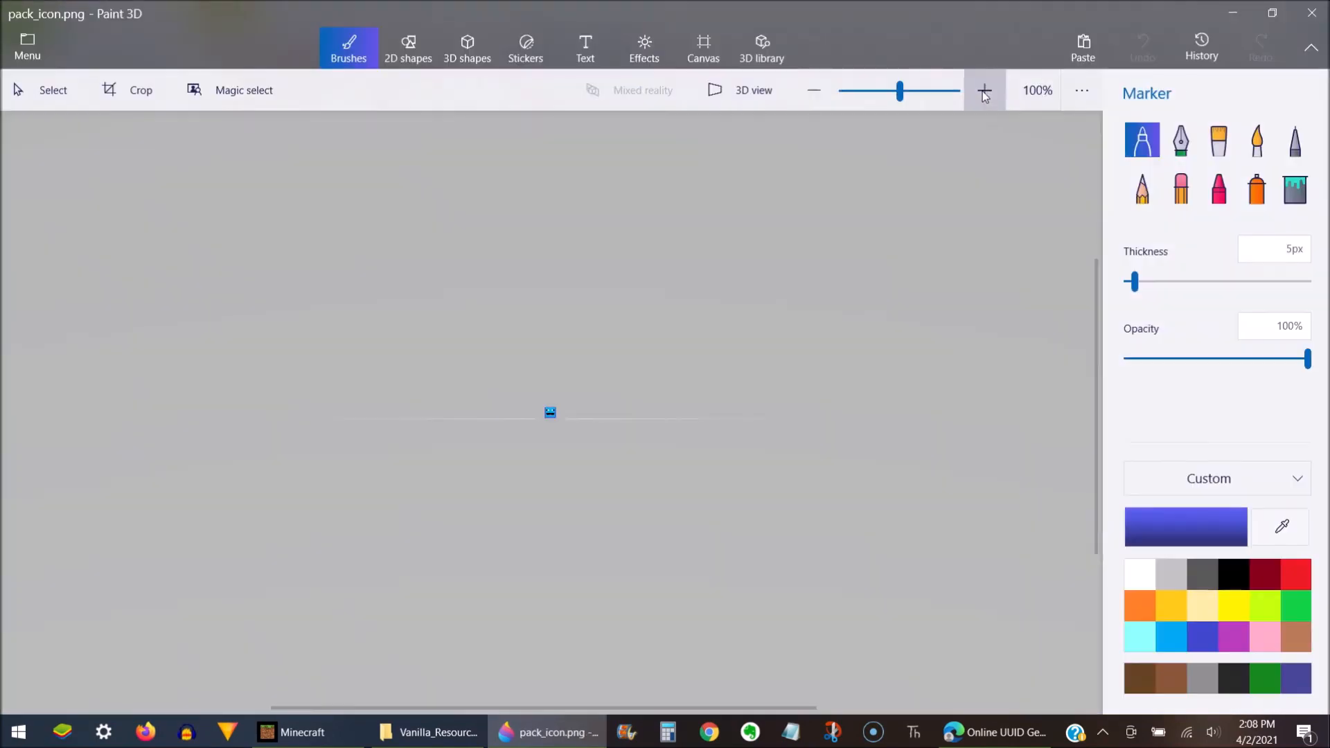
click(984, 92)
click(984, 93)
click(984, 92)
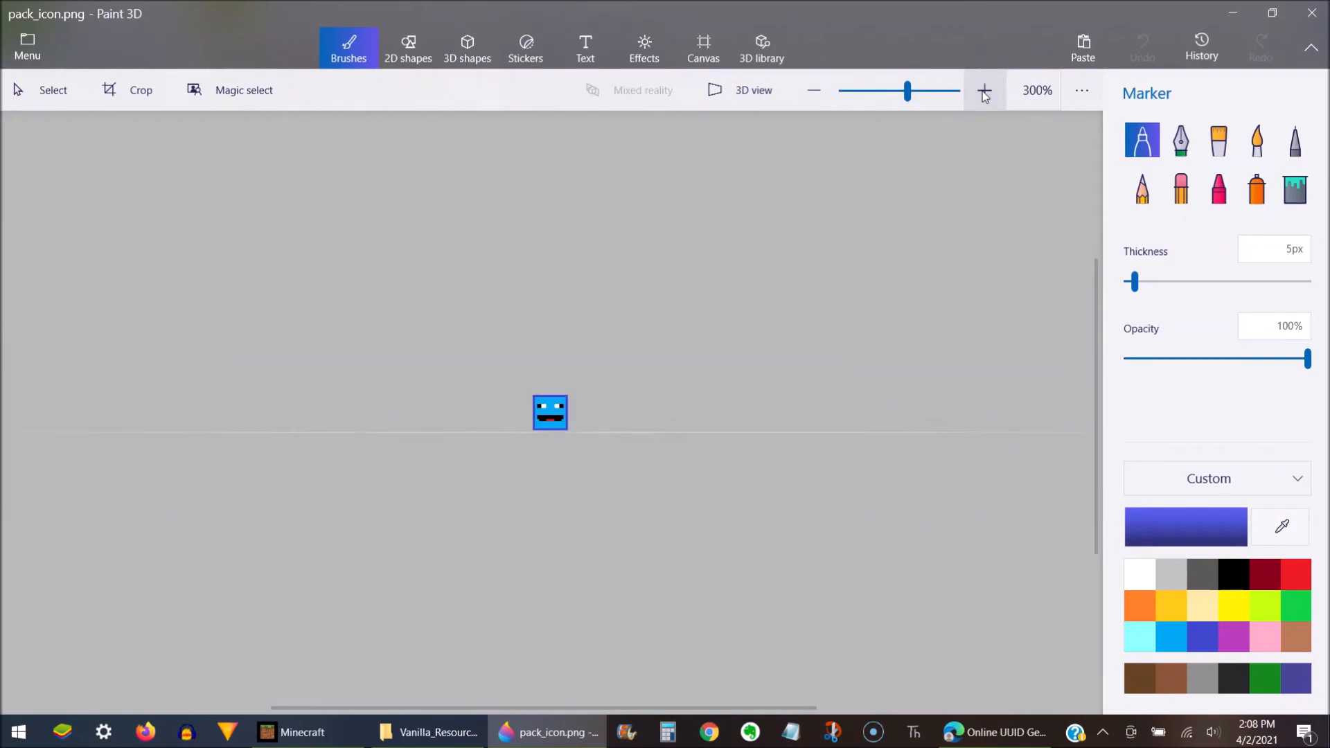
key(alt+F4)
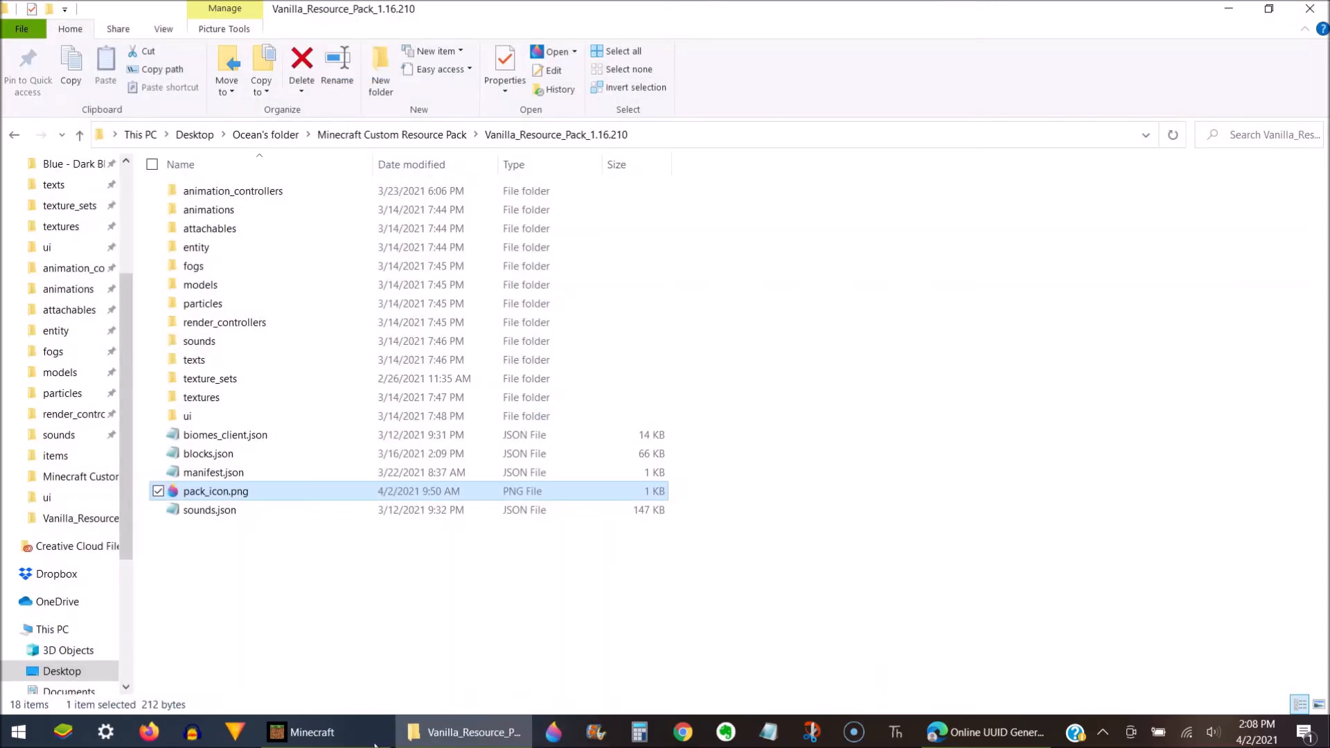
Switch to Minecraft and activate the pack named A Texture Pack in Global Resources.
click(367, 735)
click(918, 250)
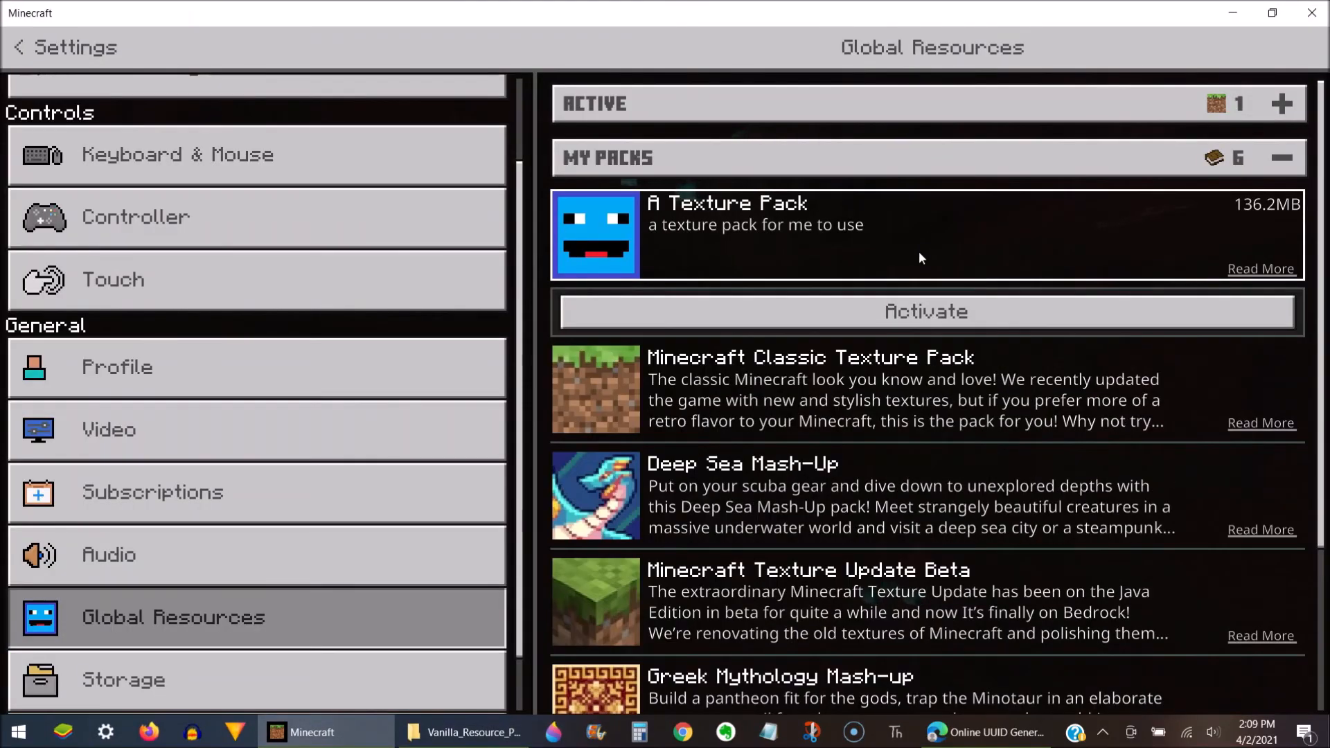
click(912, 301)
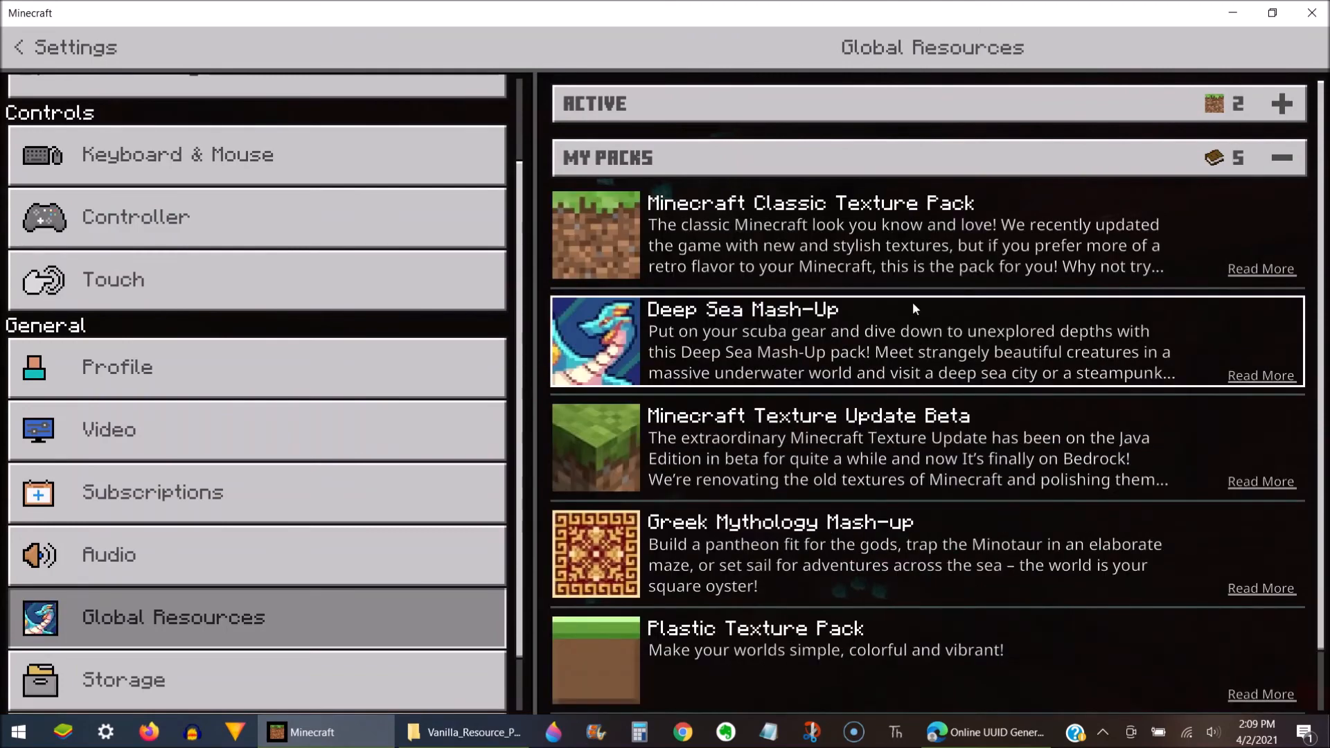
Leave the Global Resources settings and open the existing world named Bridging Practice.
click(18, 39)
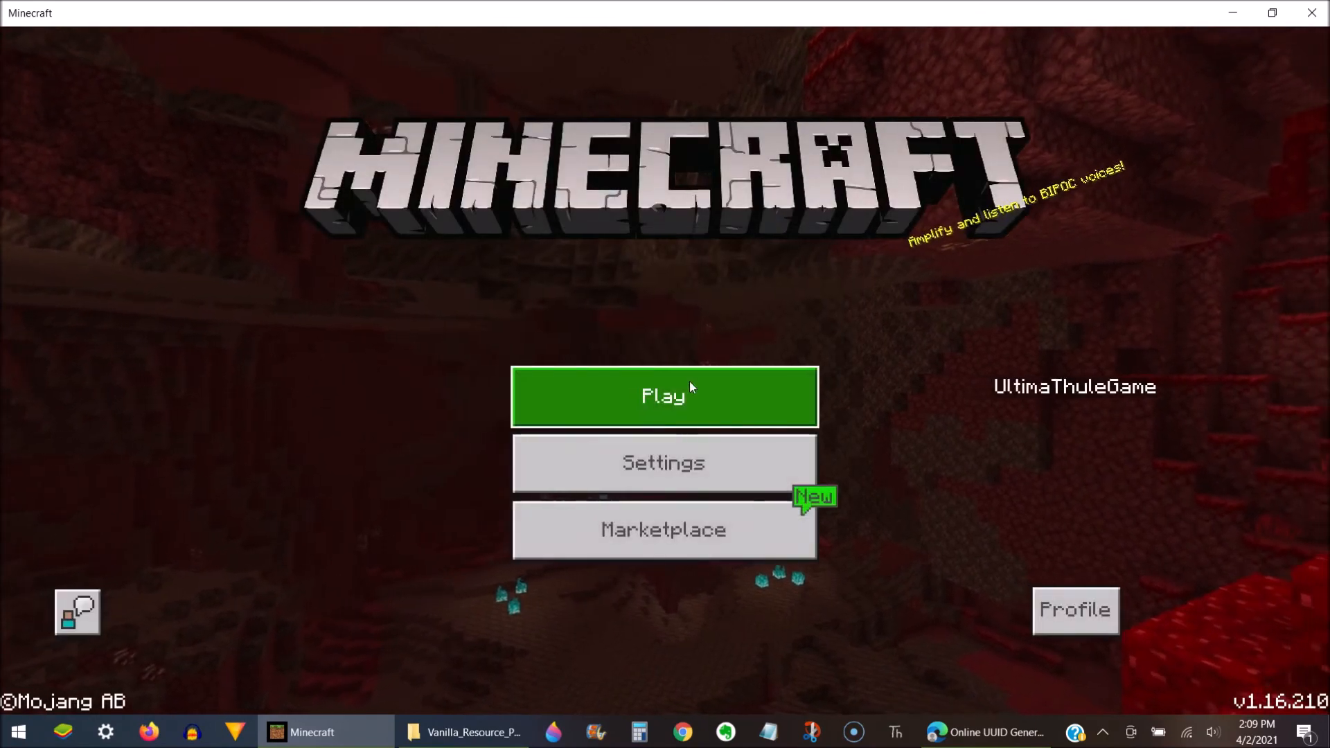
click(689, 380)
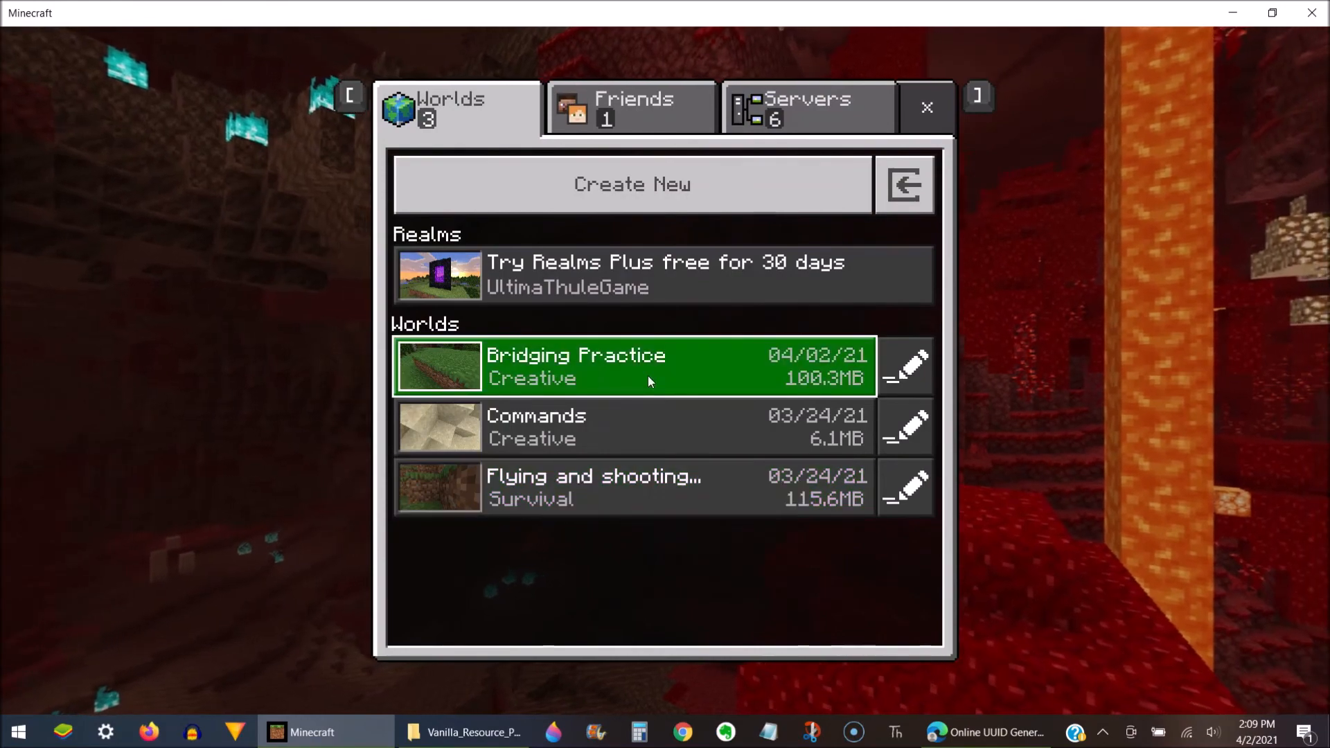
click(658, 372)
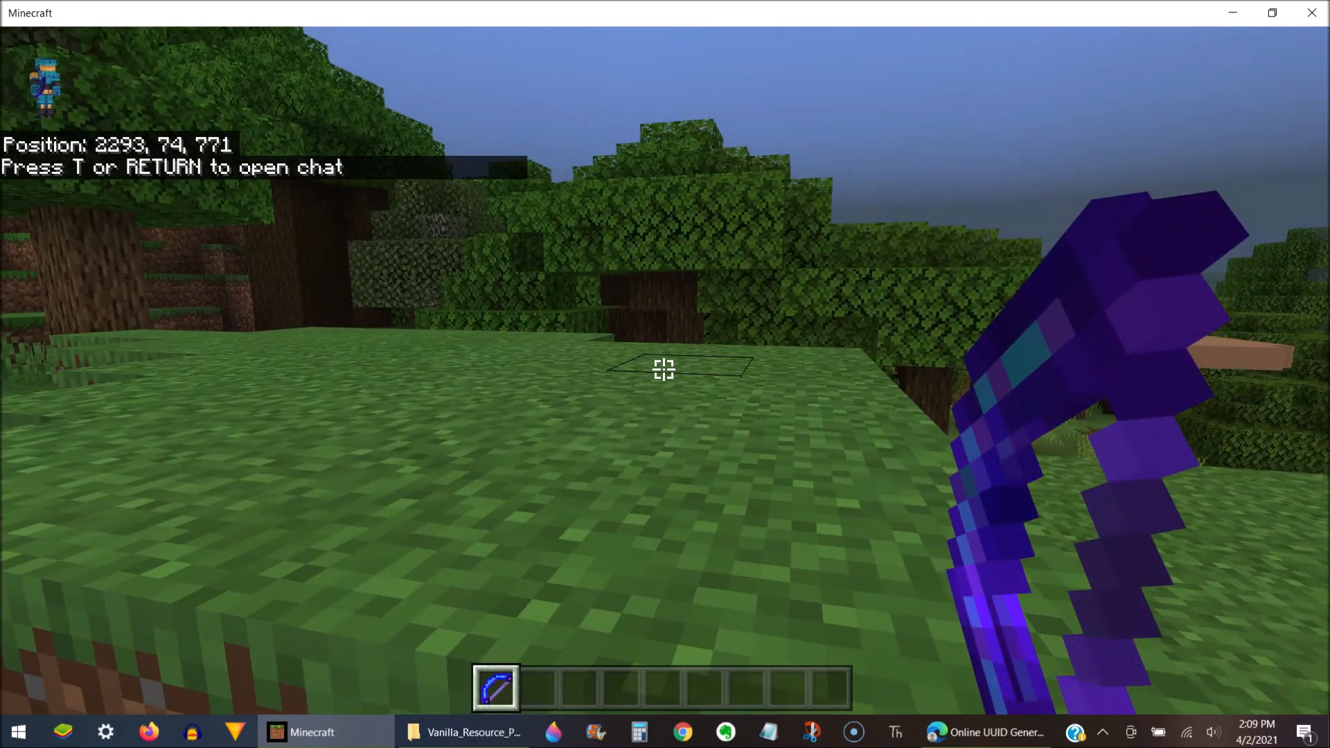
Walk through the grassland with the bow in hand, then empty-handed in the second hotbar slot, to examine the pack's textures.
key(w)
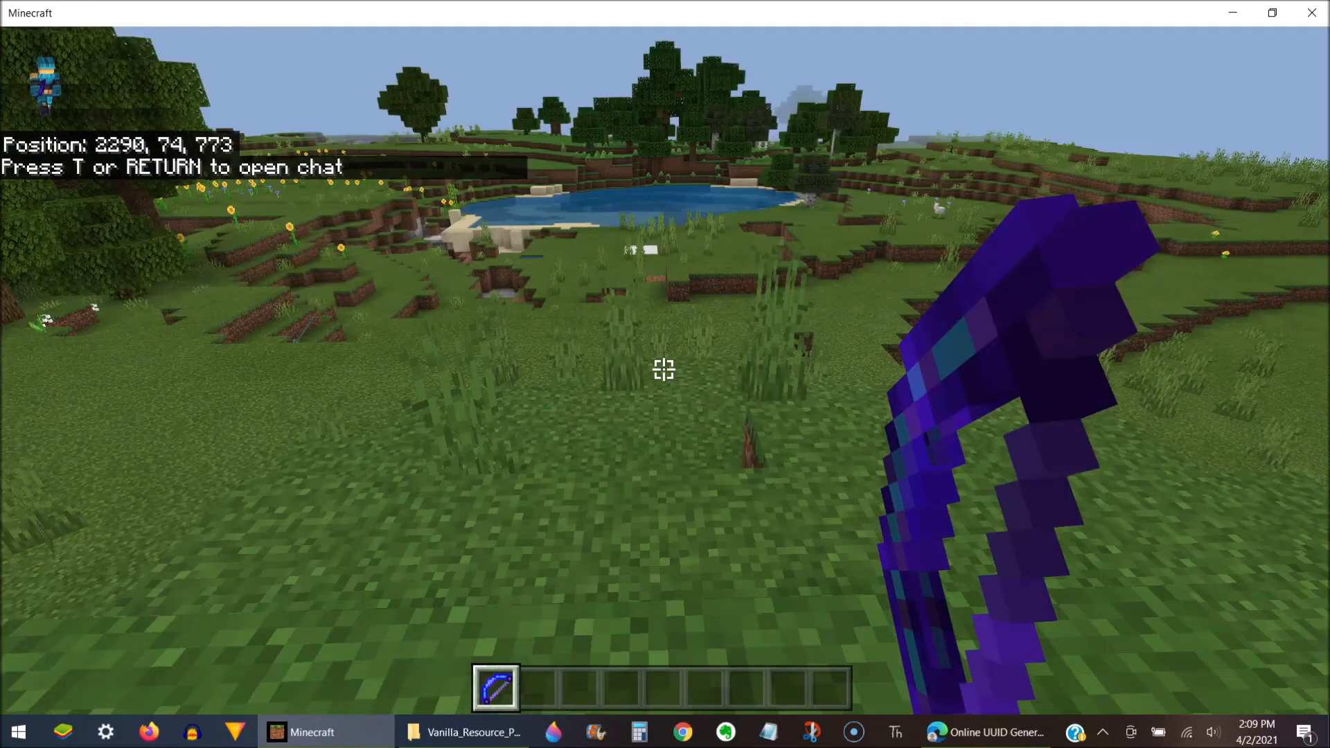
key(w)
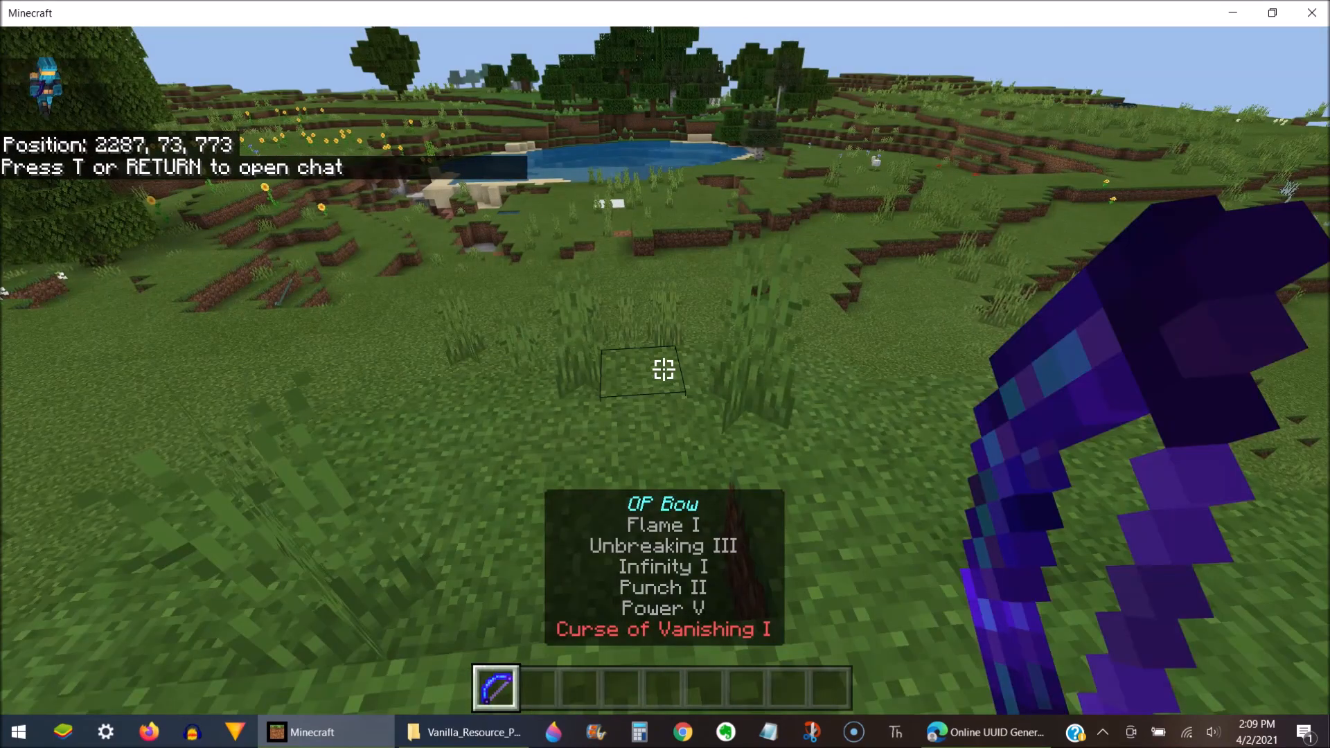
key(w)
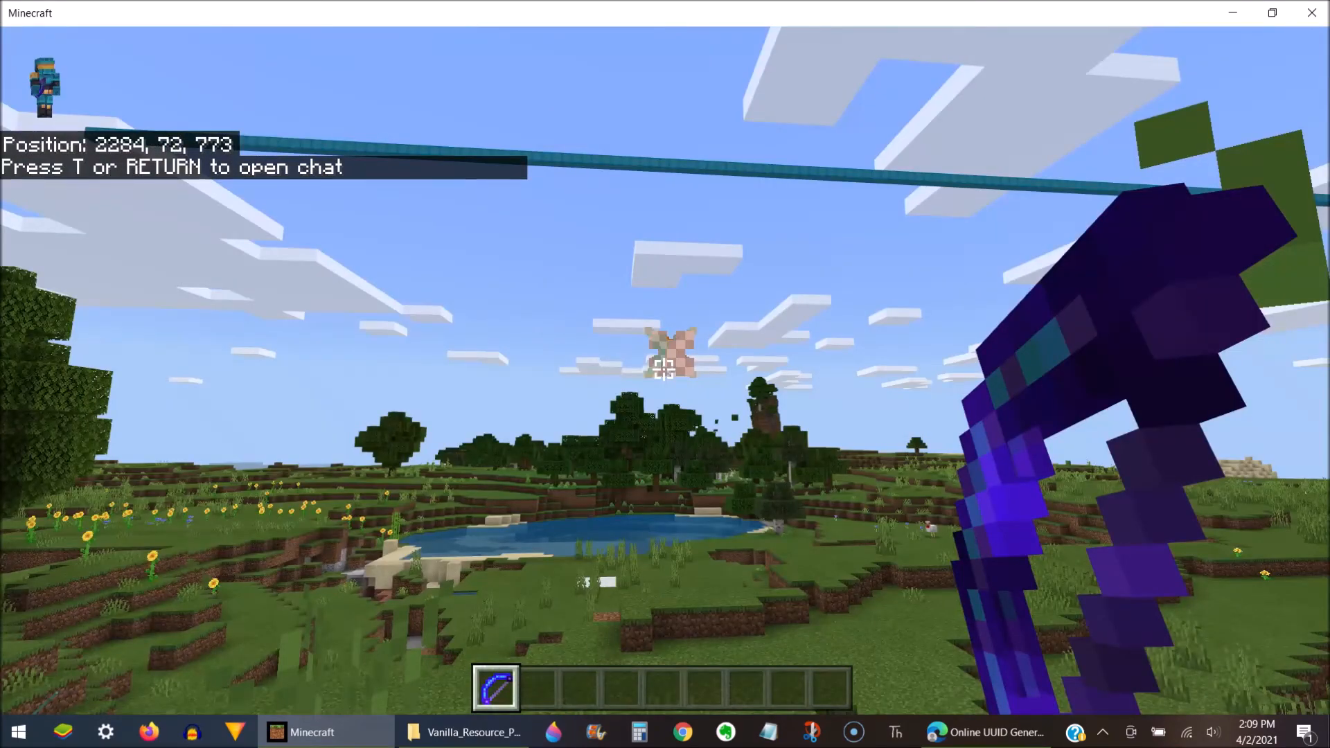
key(w)
key(2)
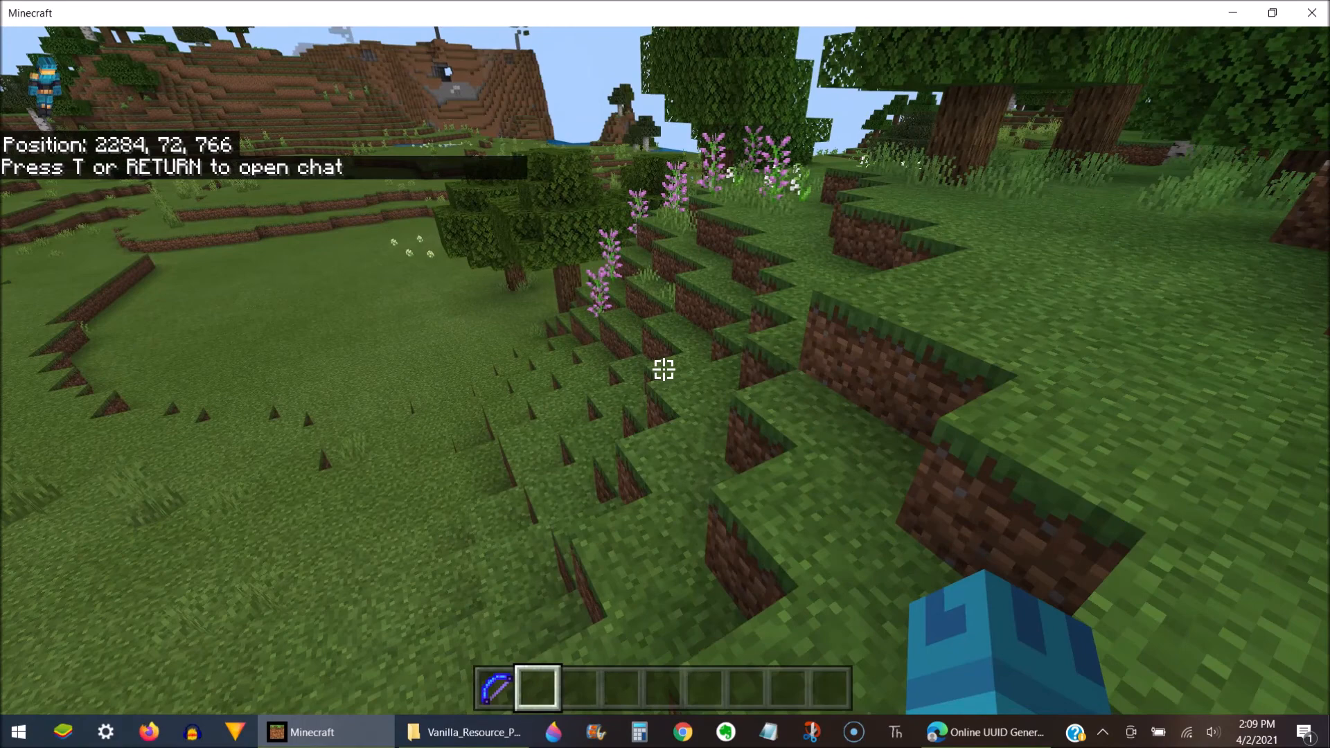
key(w)
Show the survival inventory, equip the elytra from the Equipment category in the chest armor slot, and return to the world.
key(e)
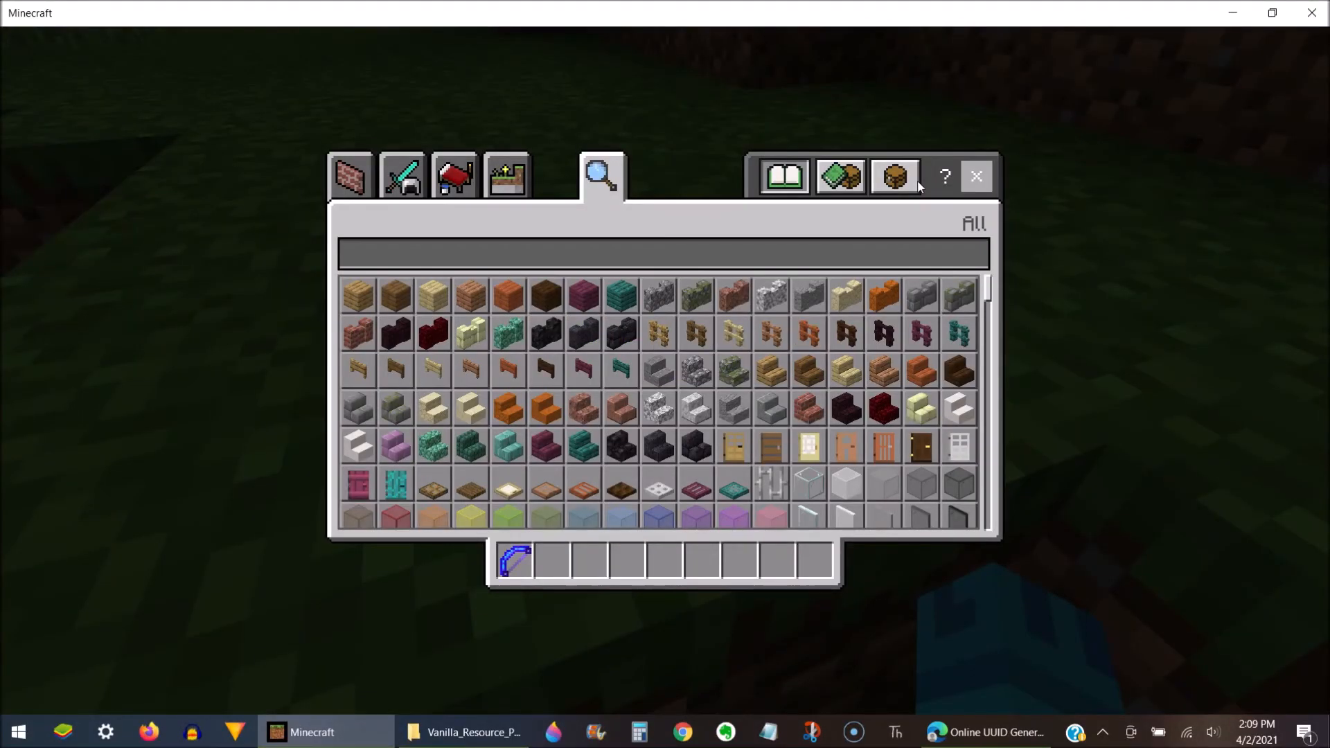
click(915, 182)
click(670, 269)
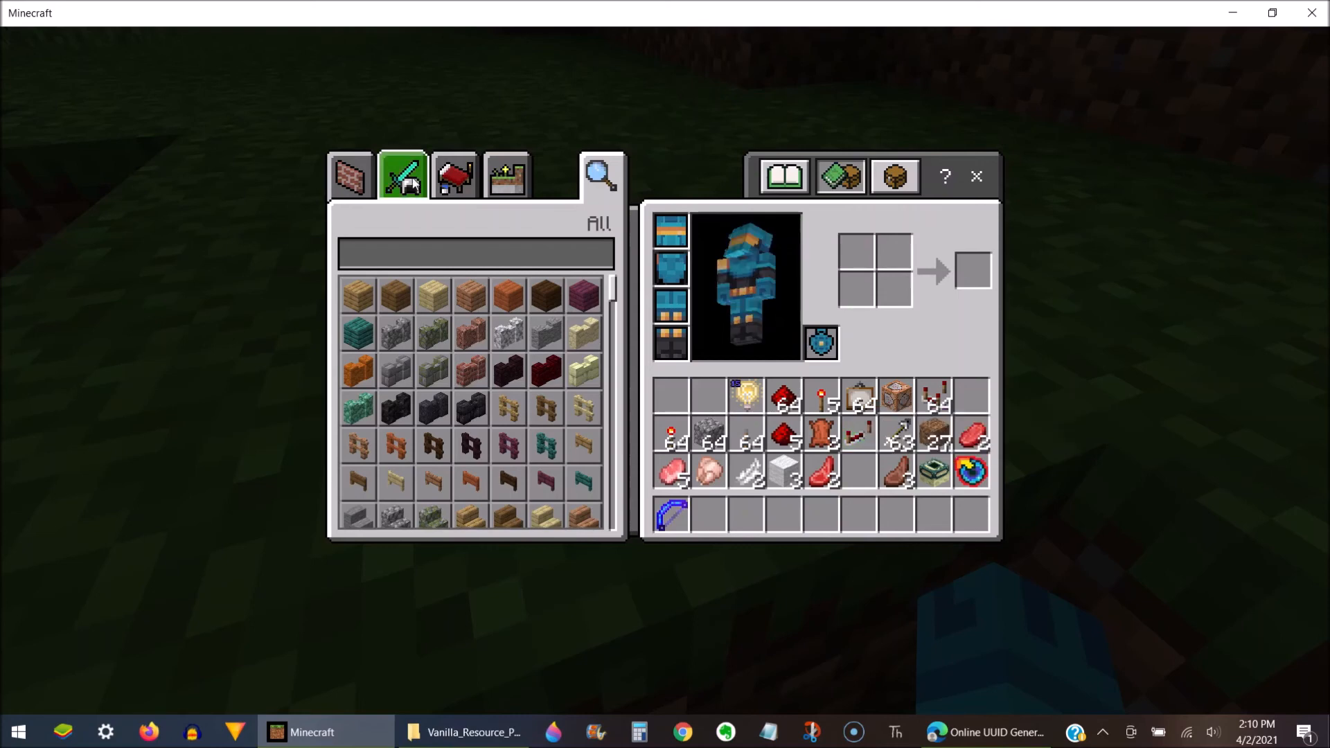
click(403, 177)
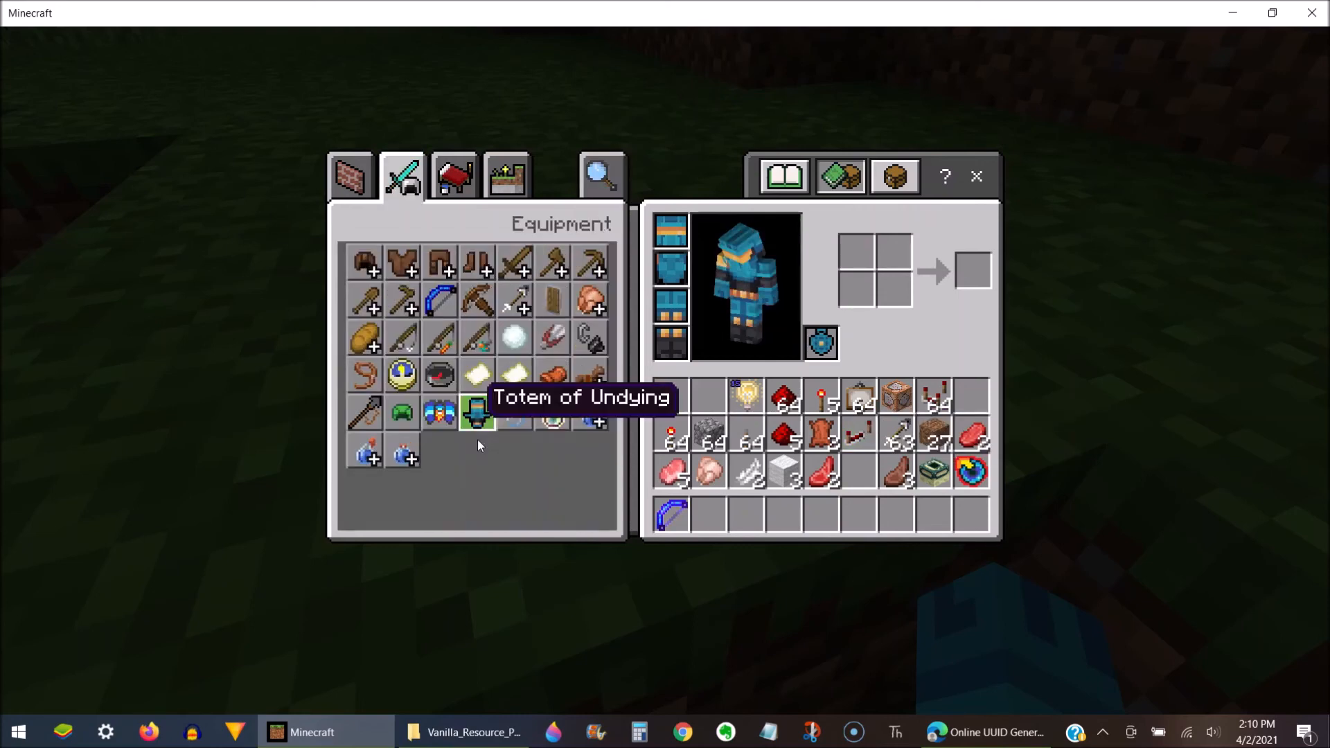
click(436, 414)
click(670, 270)
key(e)
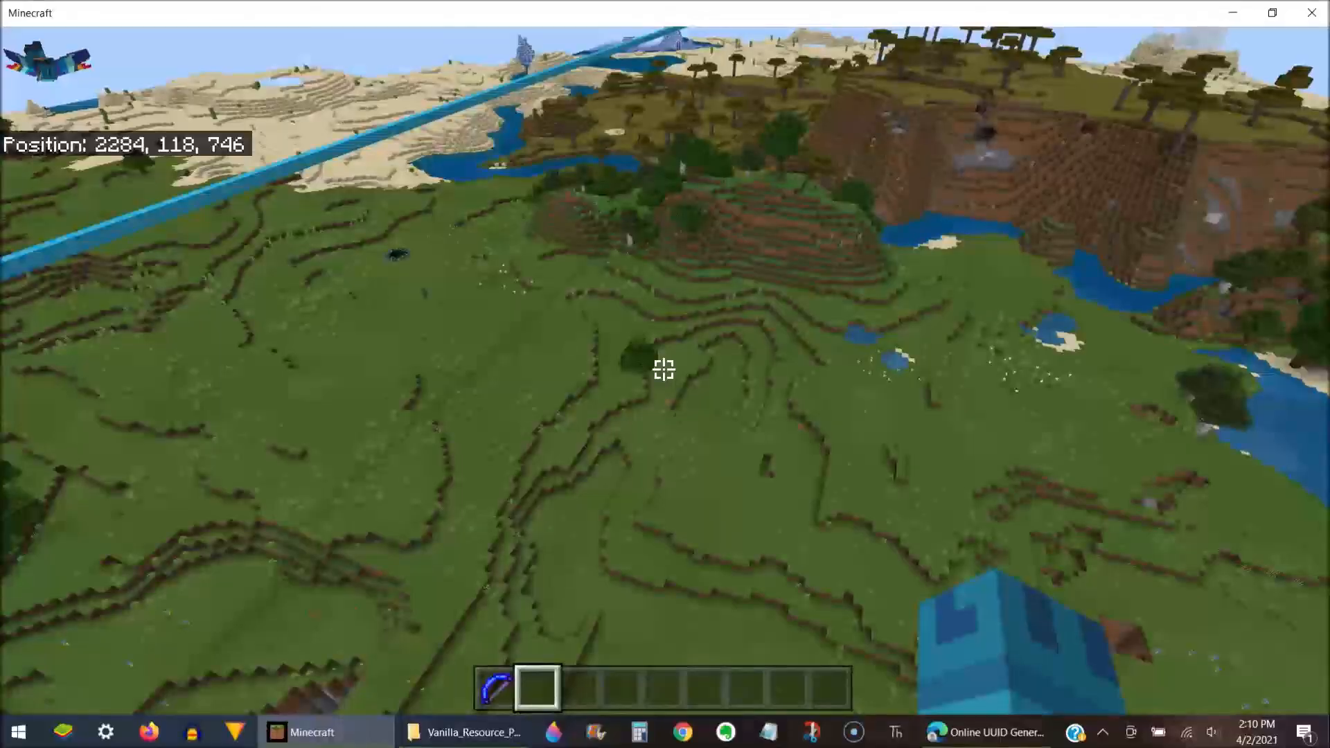
Fly over the landscape with the elytra, land, and examine the bow, the terrain textures and the inventory.
key(F5)
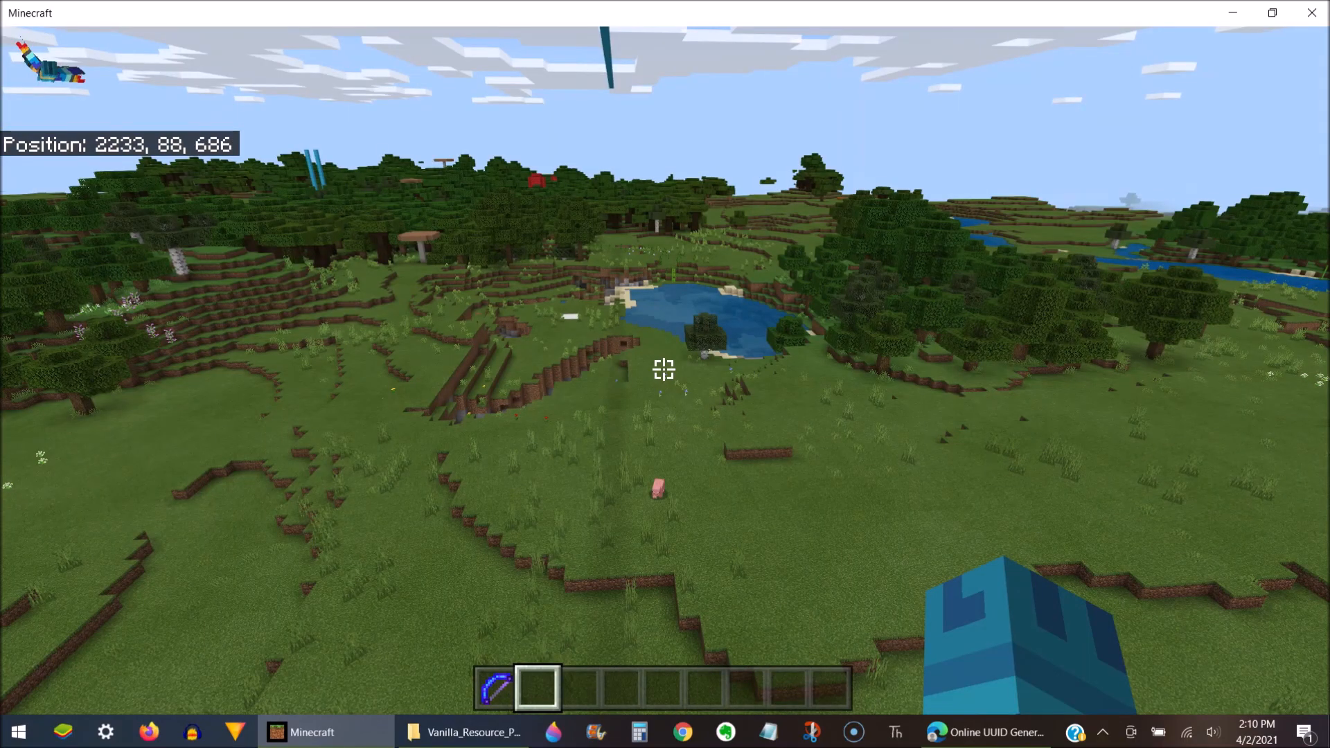
key(1)
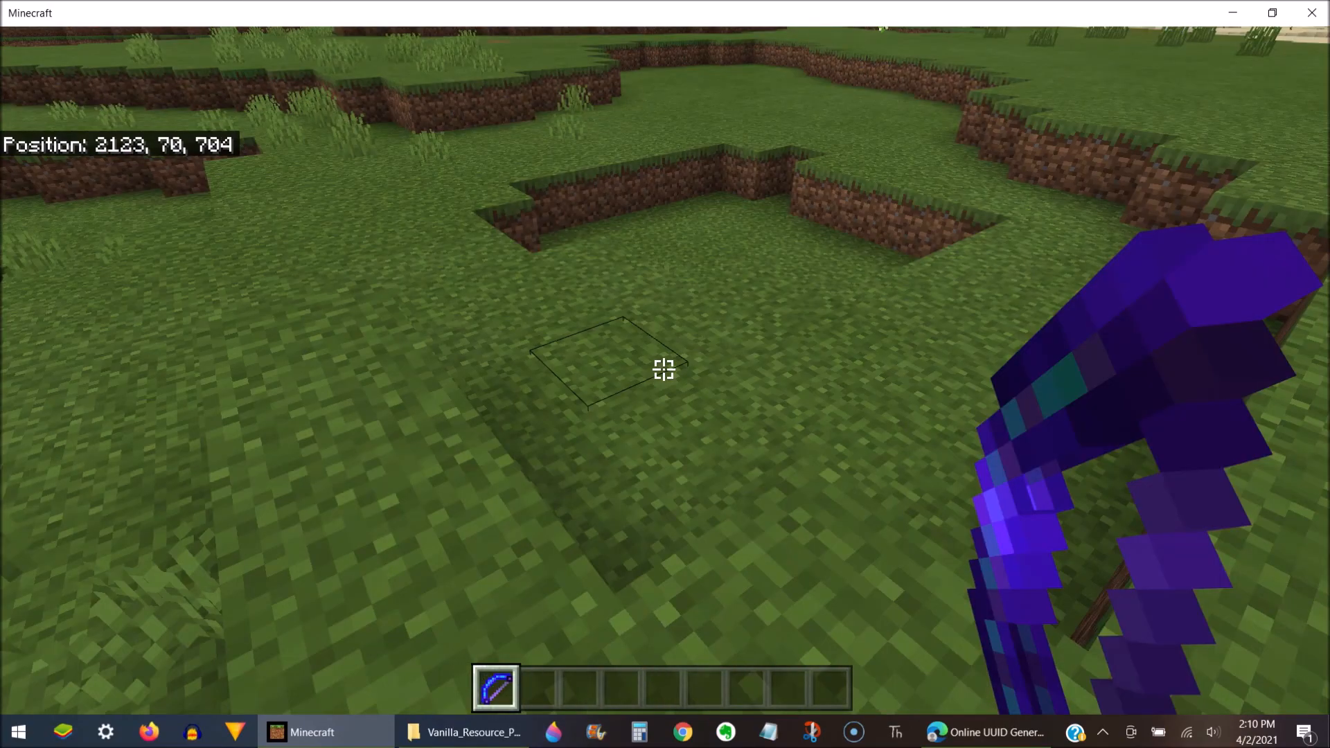
key(w)
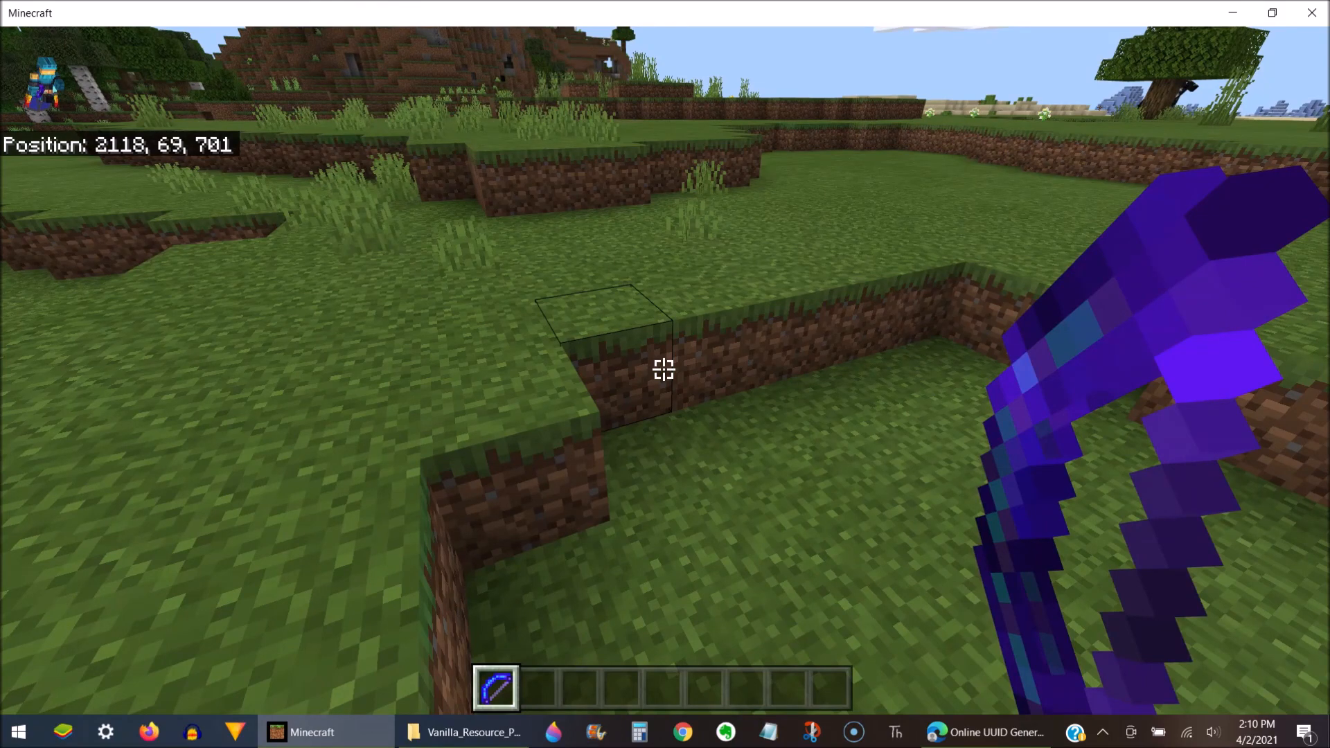
key(e)
key(e)
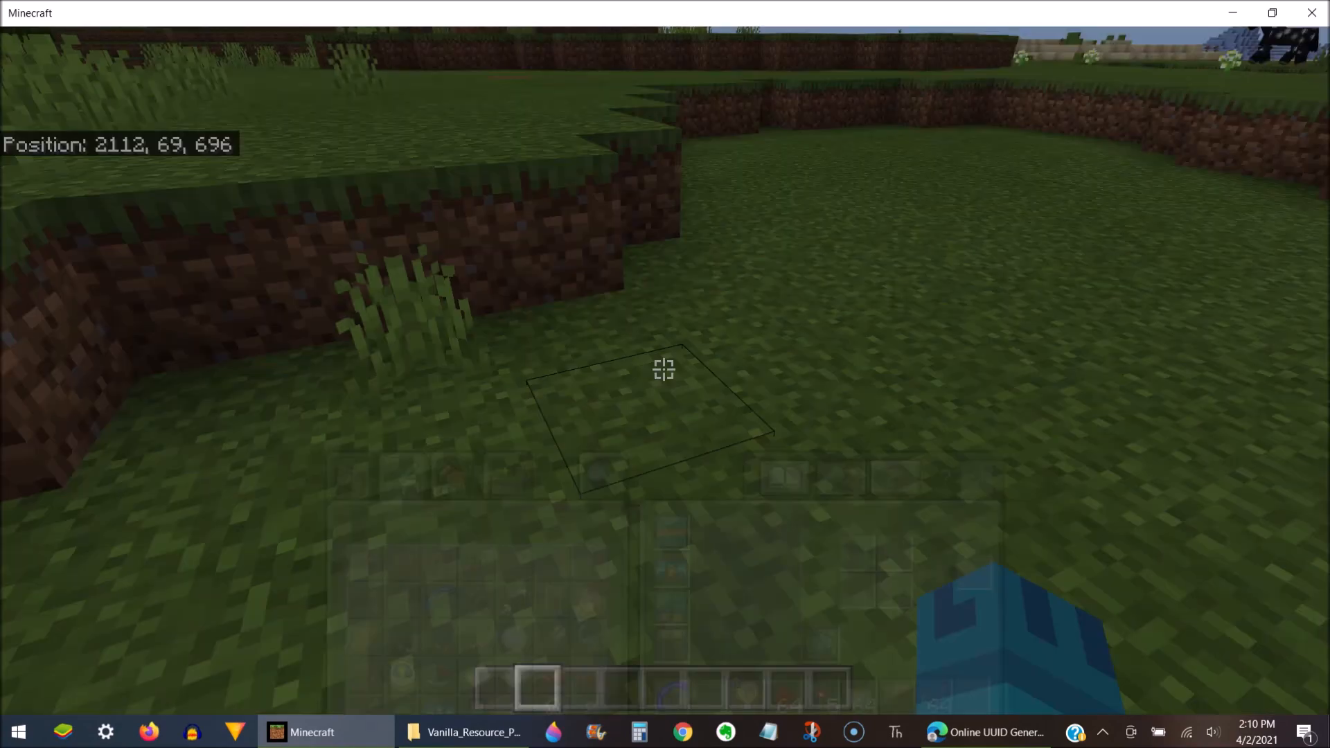